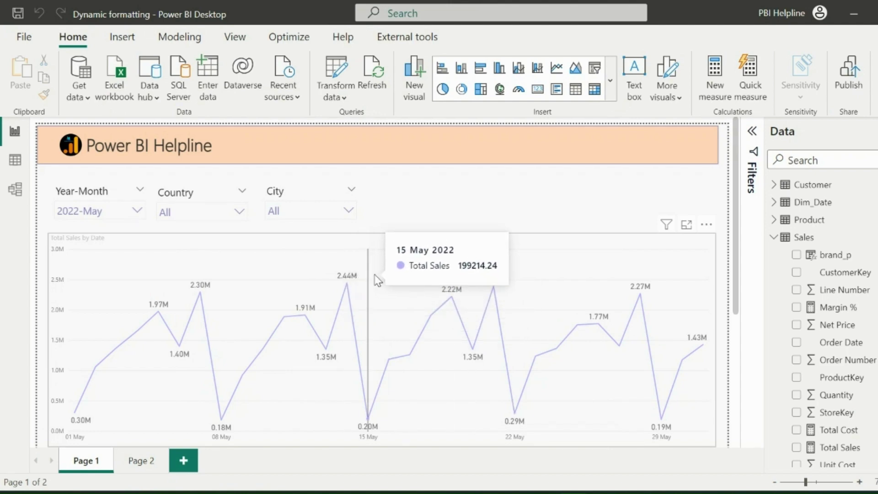
Add Margin % to the line chart's tooltips, then remove it again.
left_click(699, 254)
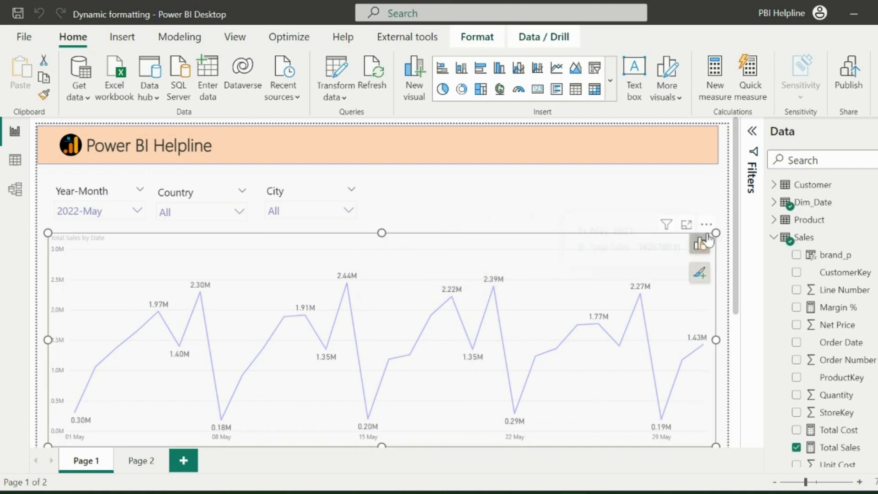
left_click(701, 247)
scroll(635, 337, "down", 5)
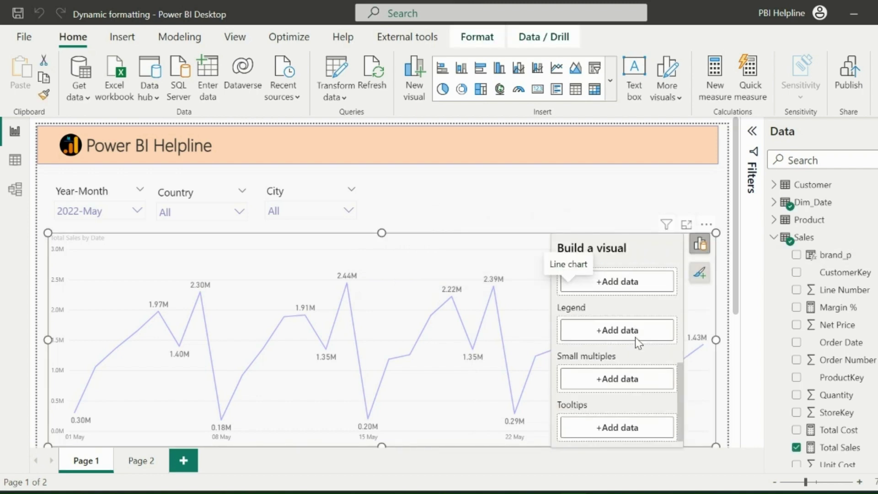
left_click_drag(834, 315, 612, 432)
mouse_move(490, 303)
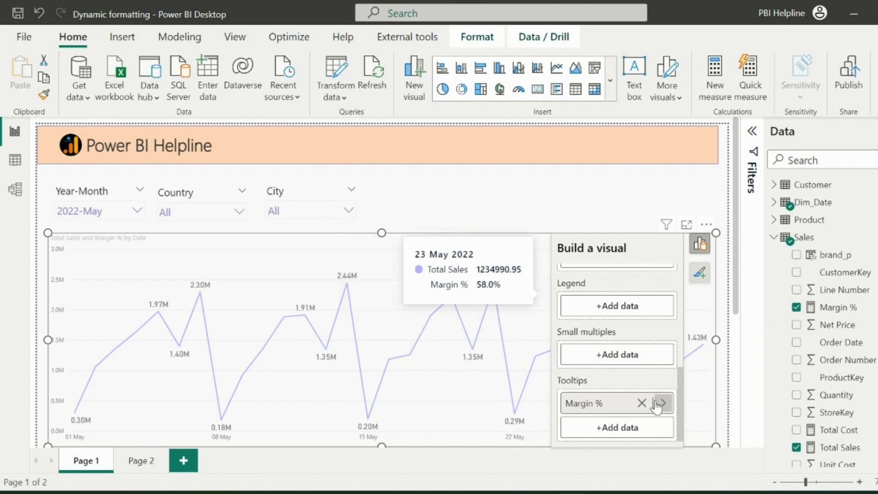
left_click(641, 403)
left_click(589, 216)
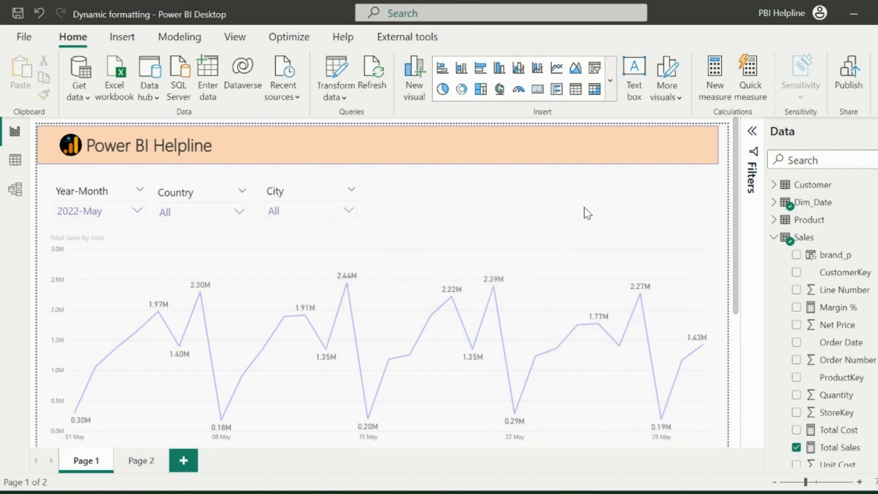
mouse_move(432, 304)
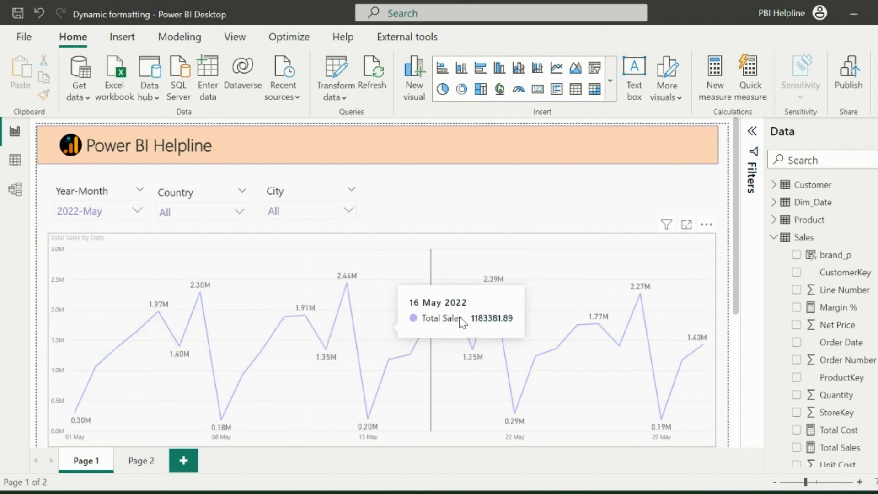
Create a new measure in the Sales table named 'Sales and margin'.
right_click(803, 237)
left_click(700, 220)
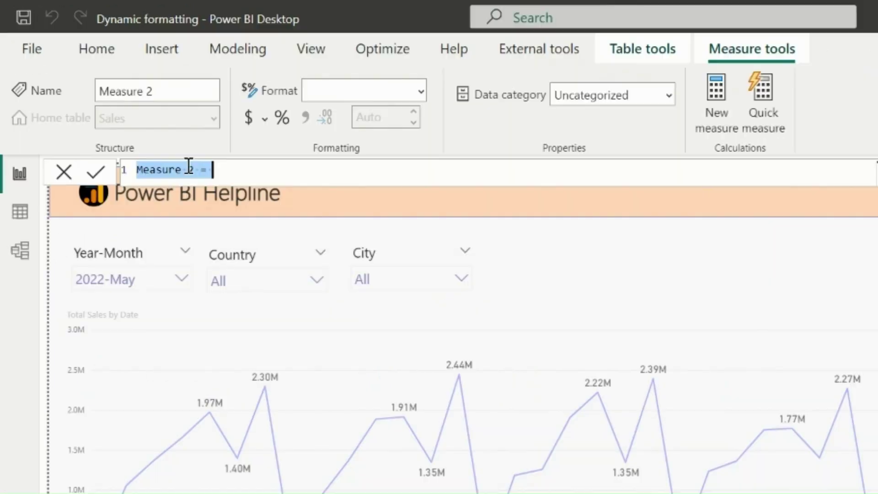
left_click_drag(188, 165, 64, 186)
type("Sales ")
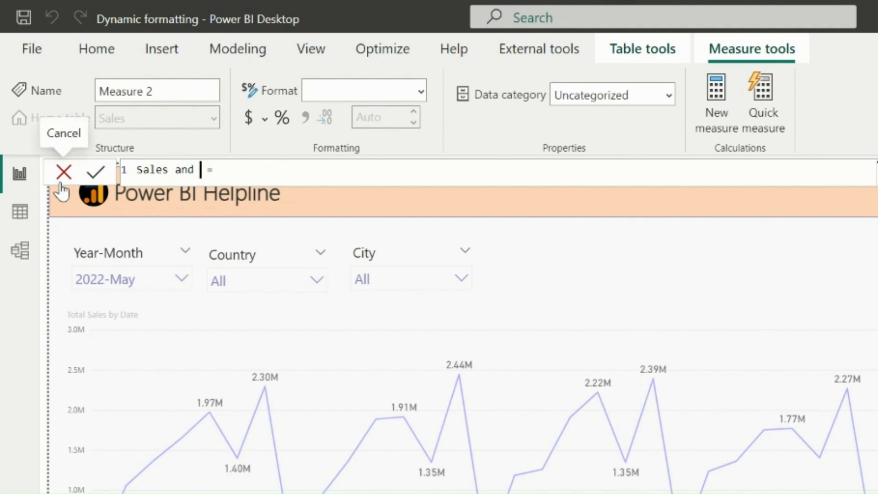
type("and margin")
Define it as FORMAT([Total Sales], "#,00") & " " & FORMAT([Margin %], "0.00%") and commit.
left_click(290, 174)
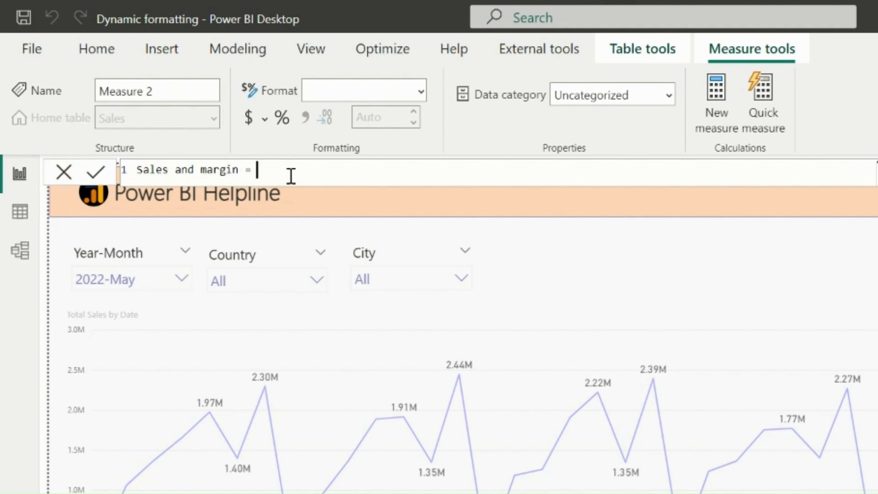
key("shift+Return")
type("form")
key("Tab")
key("shift+Return")
type("total")
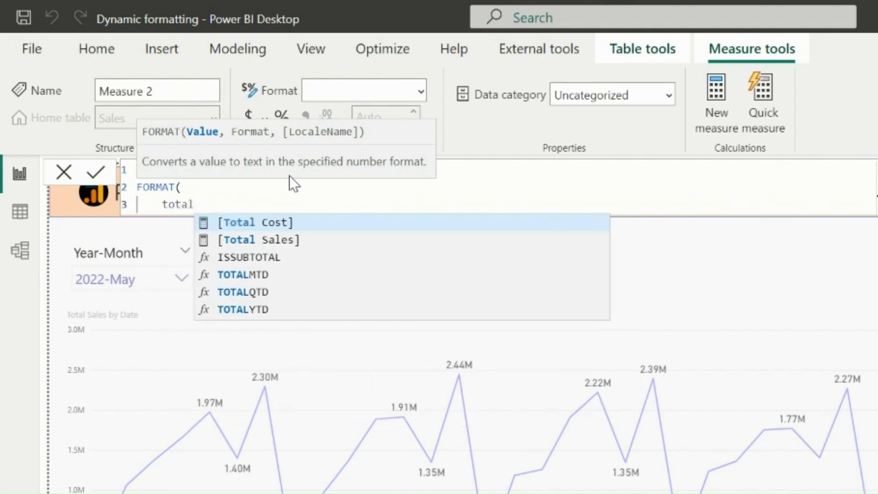
key("Down")
key("Tab")
type(", \"#,00\") &")
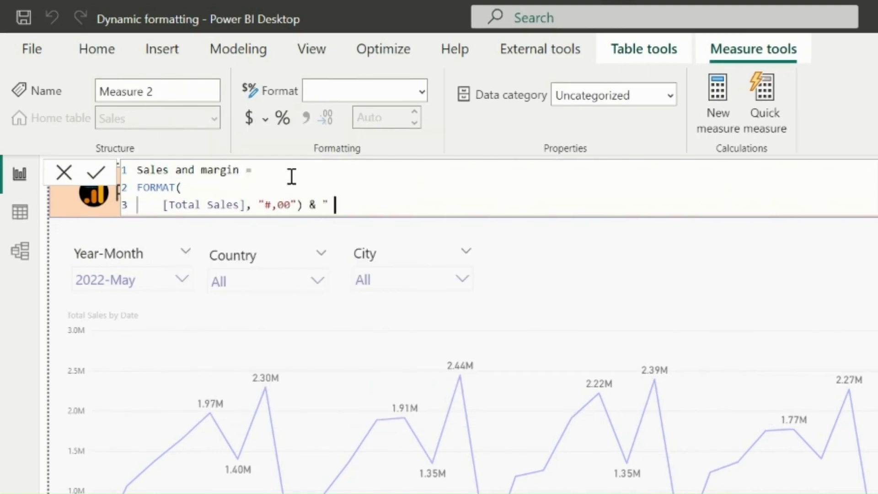
type(" \" \" & form")
key("Tab")
type("[Margin %], \"0.00%\")")
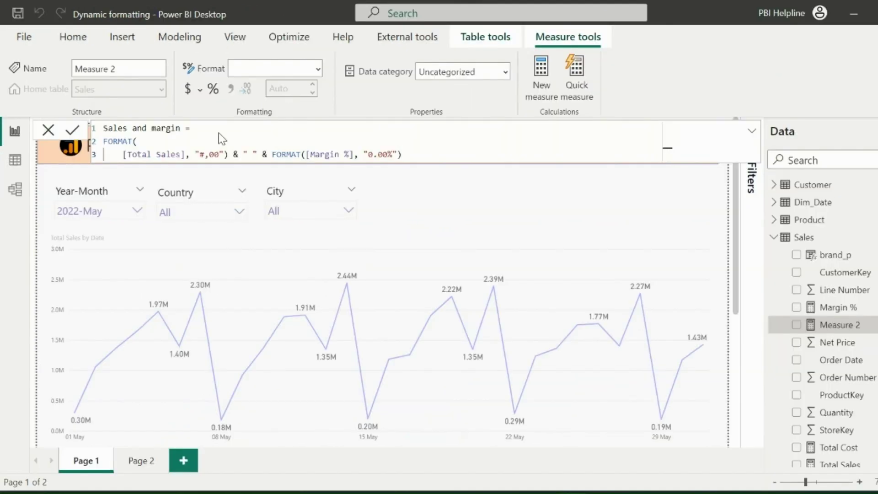
key("Return")
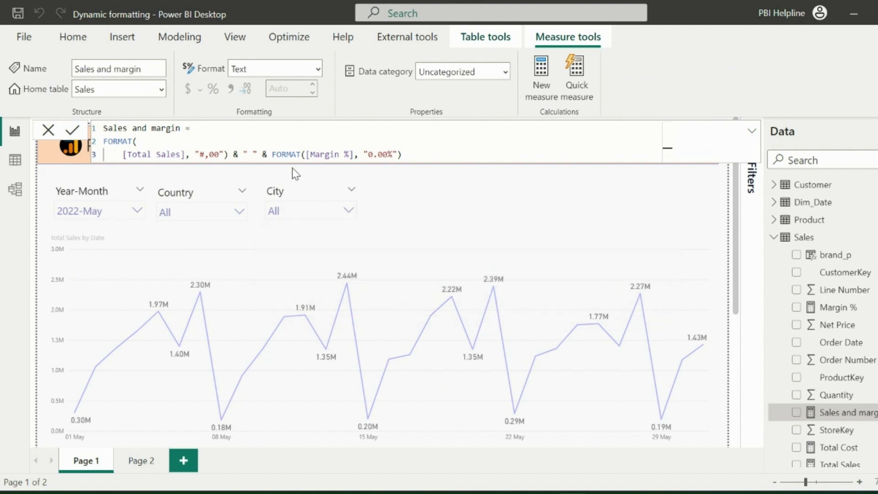
left_click_drag(805, 414, 526, 202)
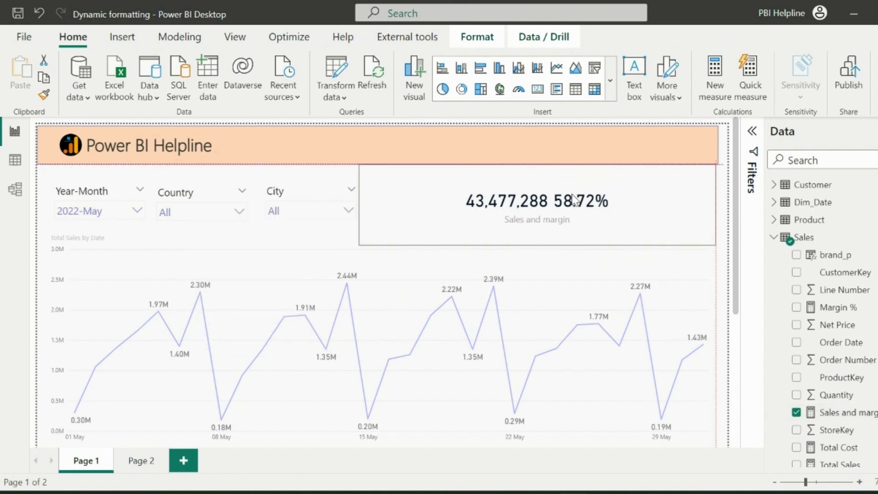
left_click(554, 274)
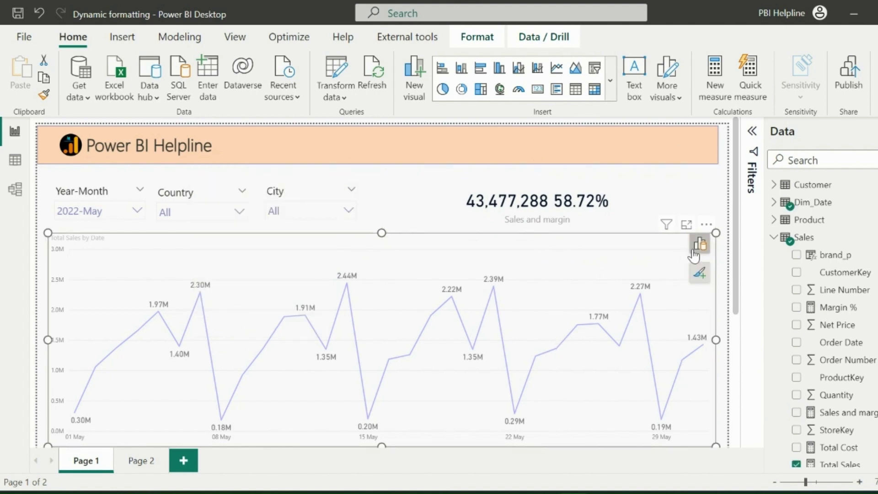
left_click(700, 244)
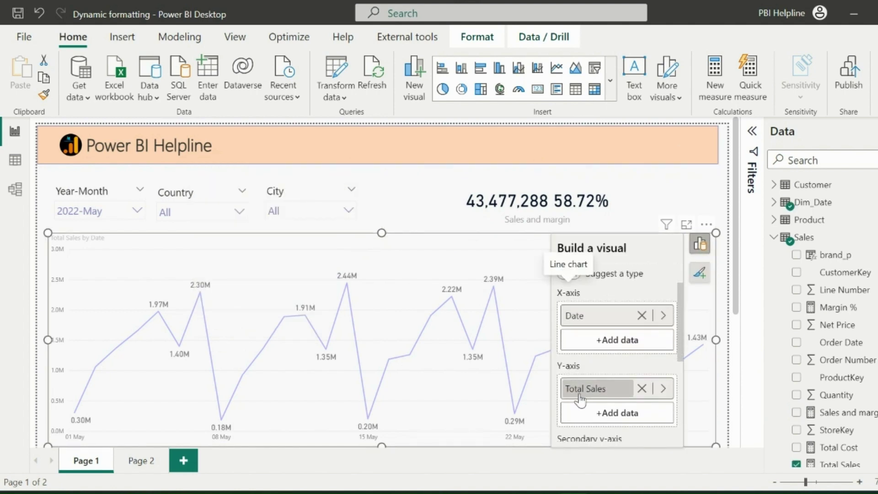
left_click(642, 388)
left_click_drag(833, 413, 604, 393)
scroll(603, 393, "down", 1)
left_click_drag(833, 413, 599, 404)
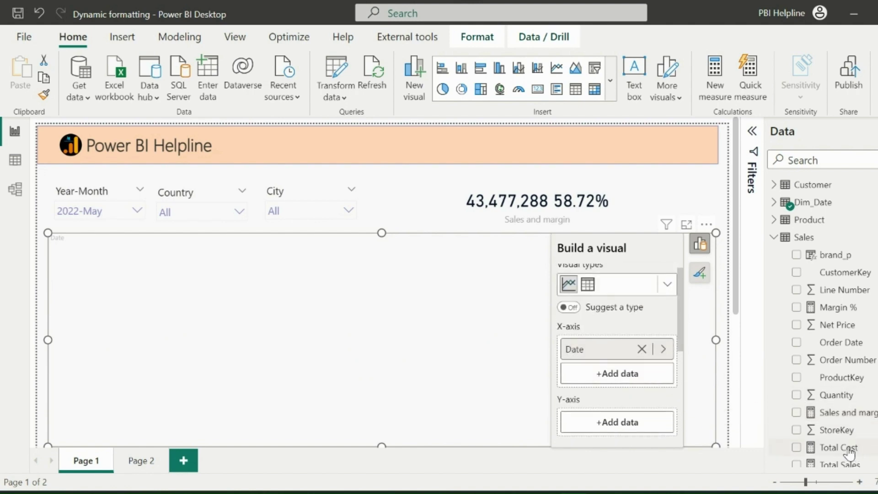
scroll(832, 440, "down", 1)
mouse_move(833, 440)
left_mouse_down()
mouse_move(735, 427)
mouse_move(608, 428)
left_mouse_up()
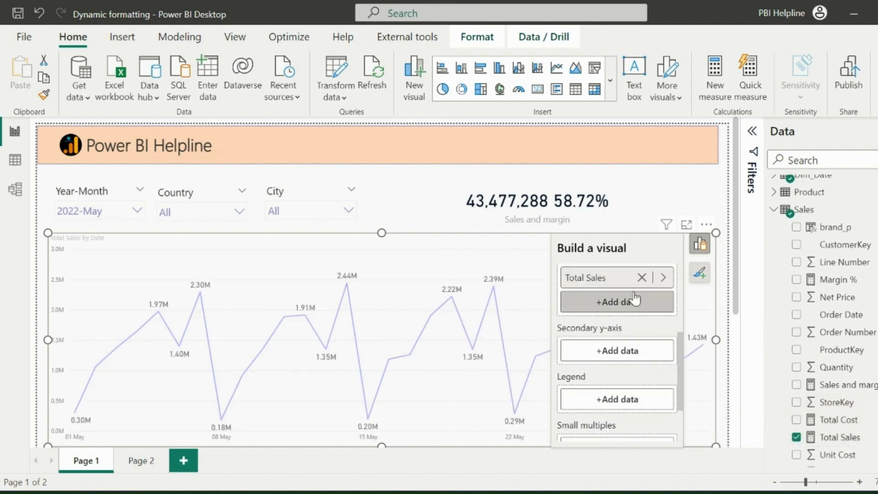
left_click(621, 212)
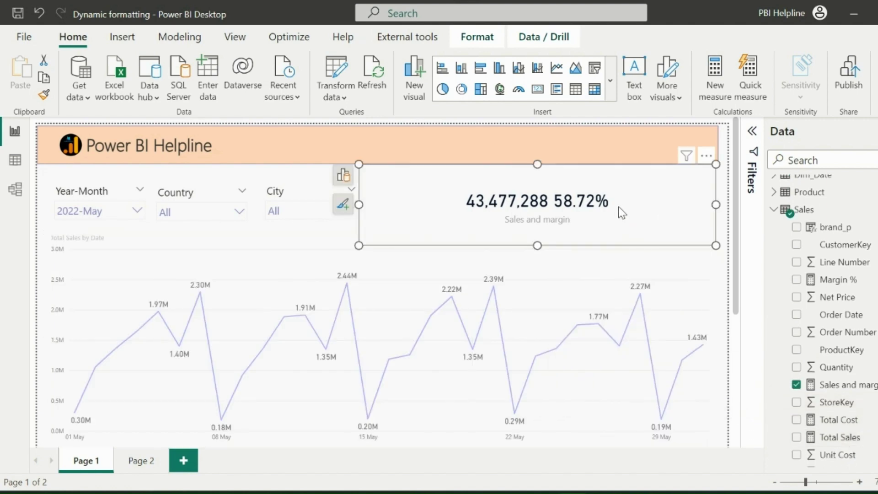
key("Delete")
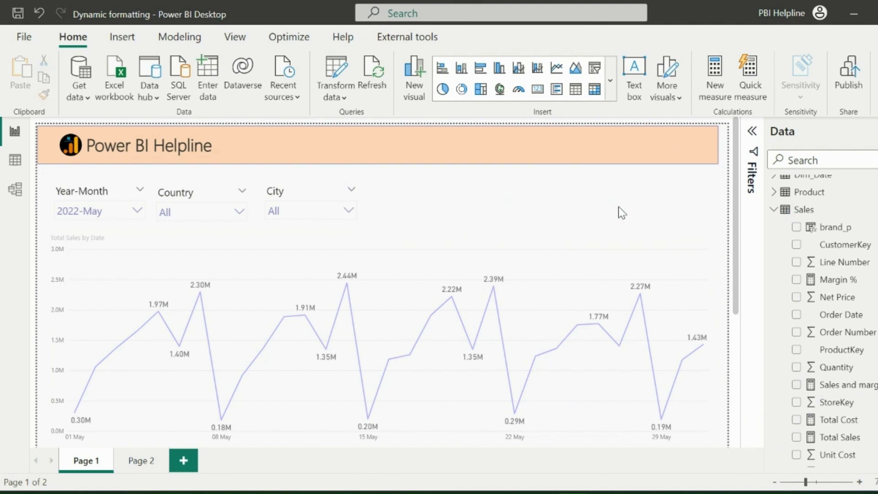
Switch the Total Sales measure's format to Dynamic.
left_click(641, 286)
left_click(835, 438)
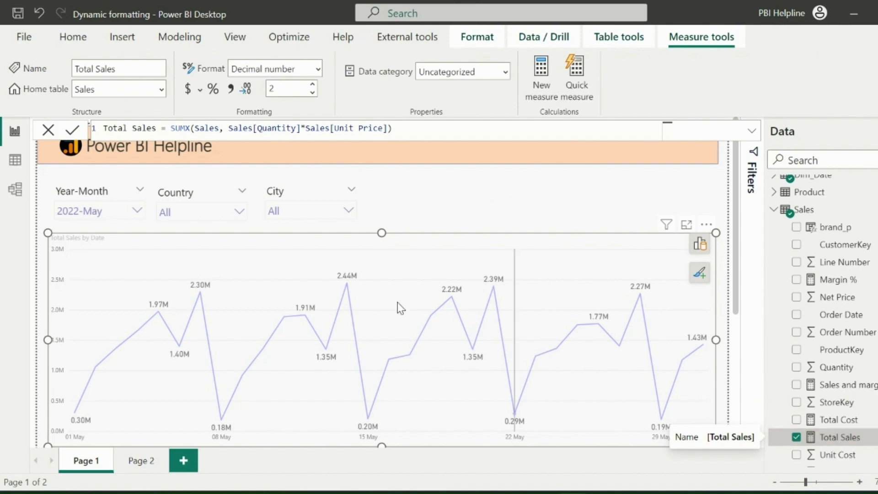
left_click(318, 69)
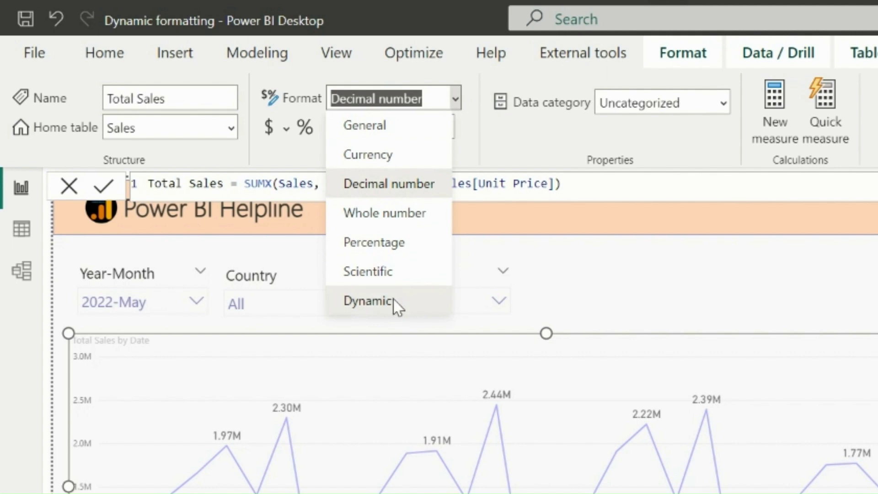
left_click(393, 301)
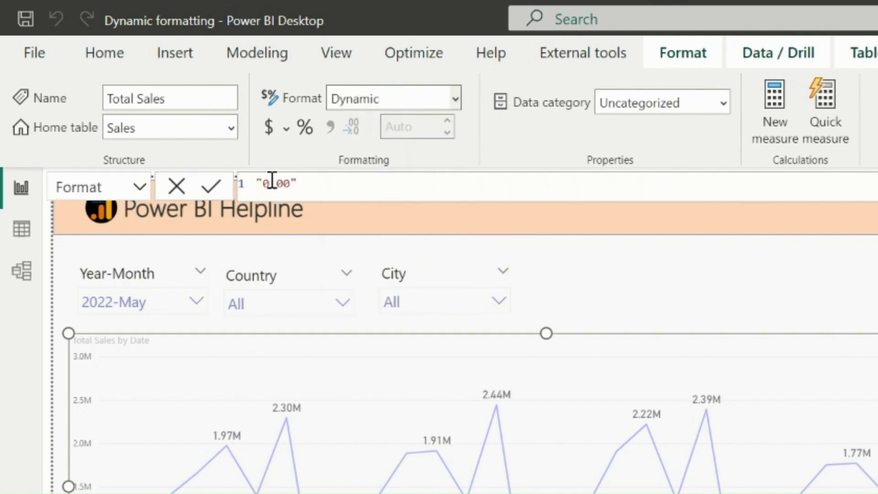
Replace the 0.00 format string expression with Sales[Sales and margin].
left_click(138, 187)
left_click(109, 217)
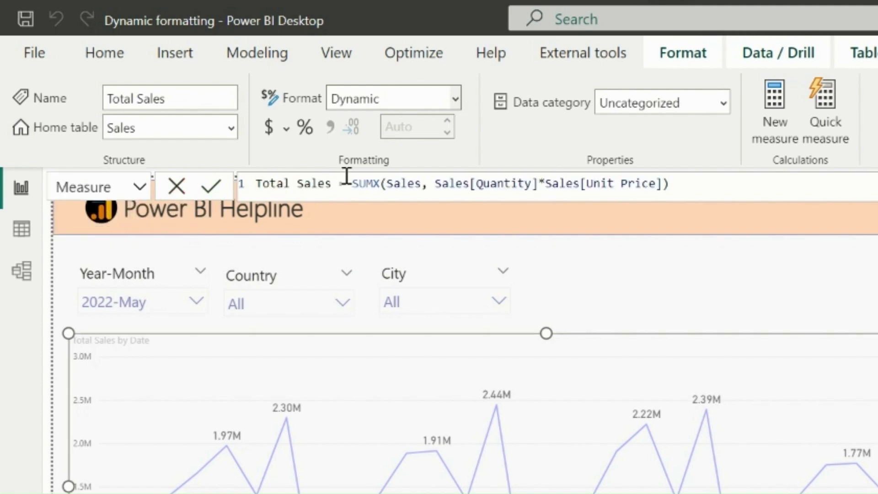
left_click(138, 187)
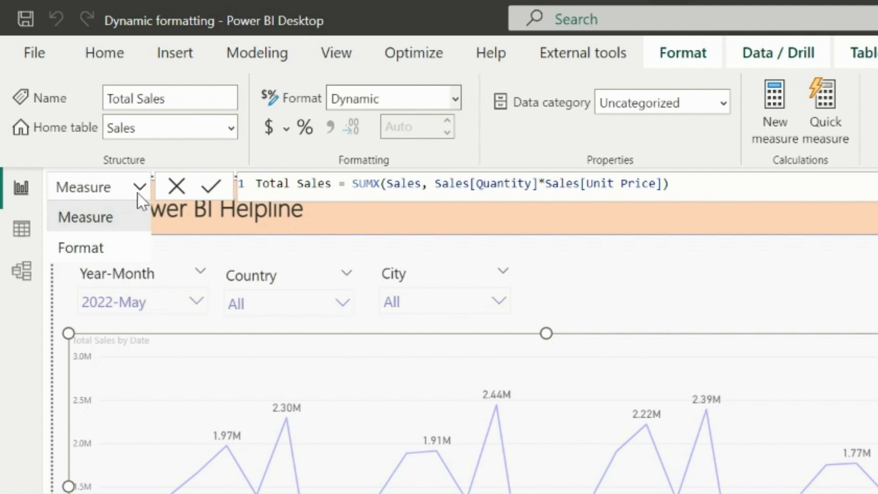
left_click(117, 252)
left_click(324, 188)
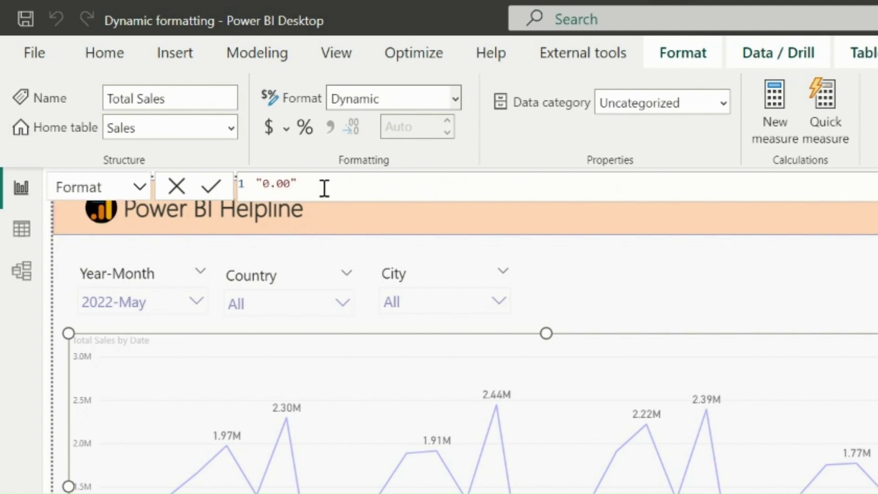
left_click_drag(324, 188, 254, 189)
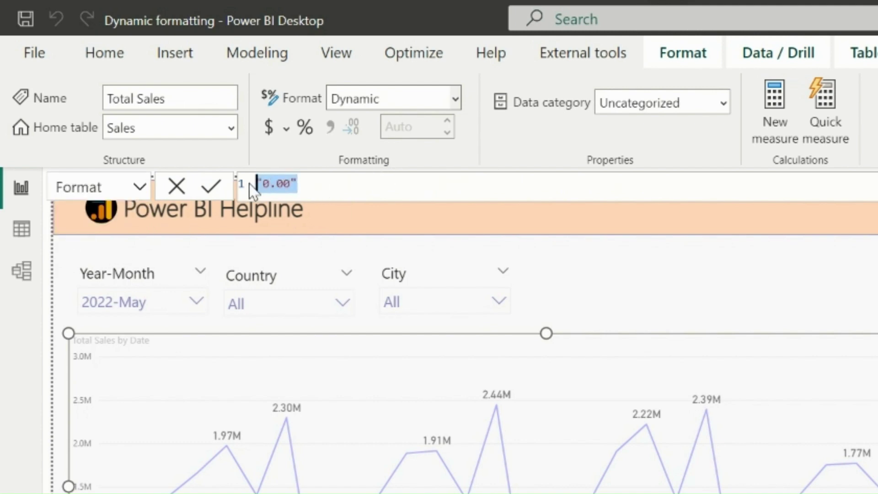
type("sales")
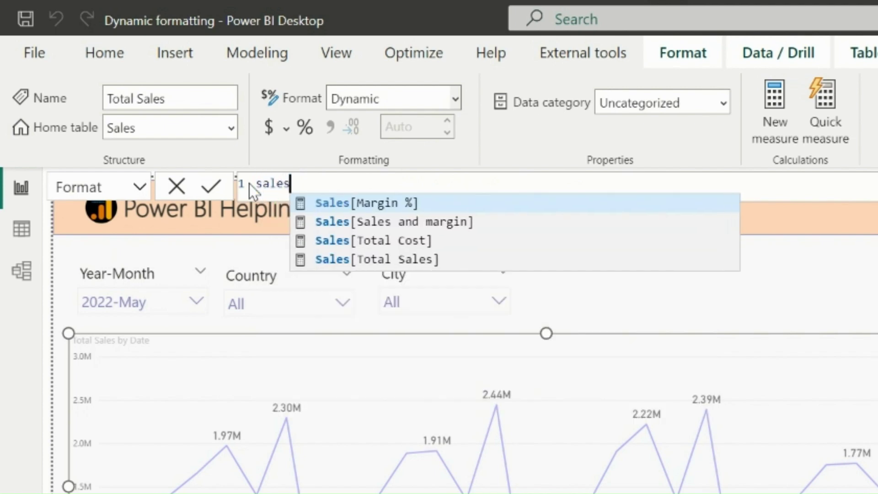
key("Down")
key("Tab")
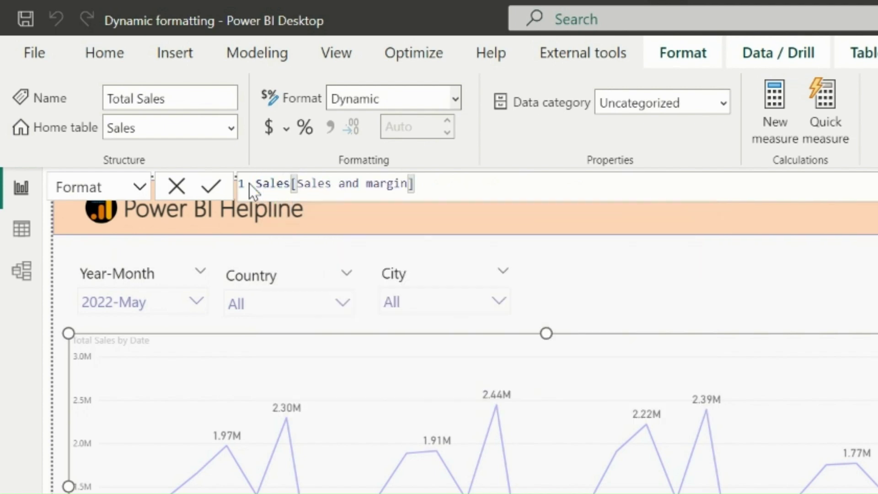
key("Return")
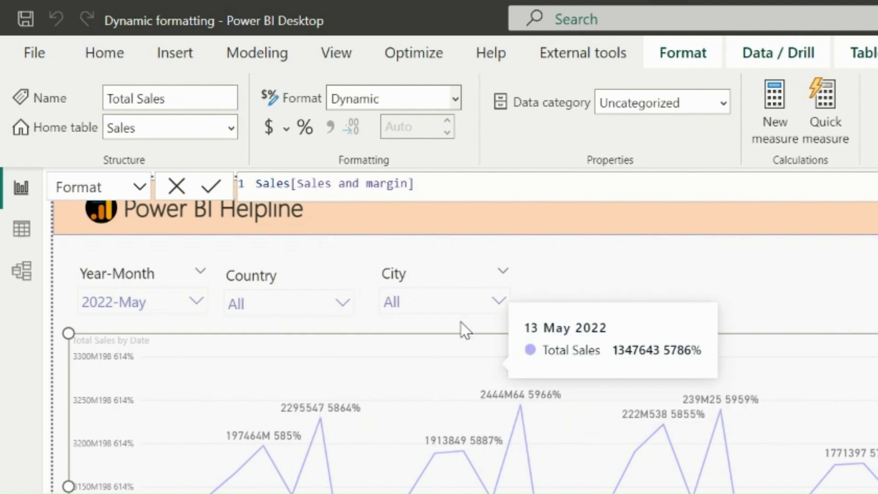
Reset the Total Sales format string expression to an empty string "".
left_click_drag(427, 187, 250, 191)
key("BackSpace")
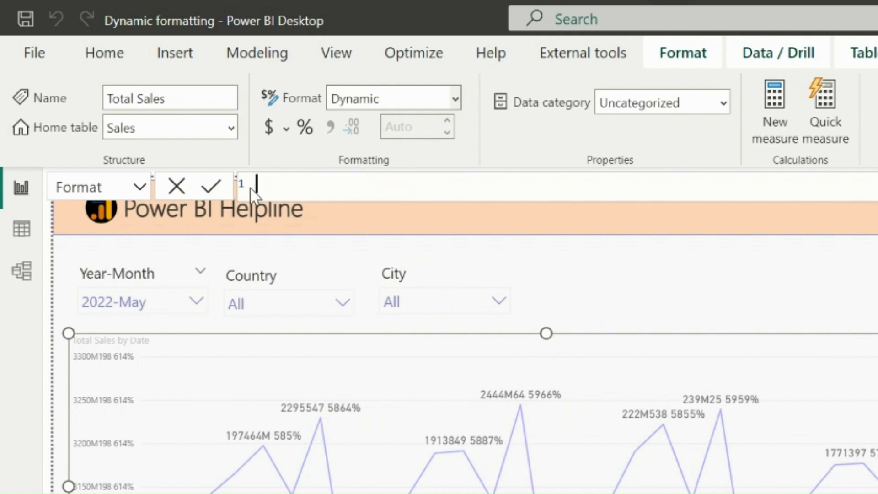
type("\"\"")
key("Return")
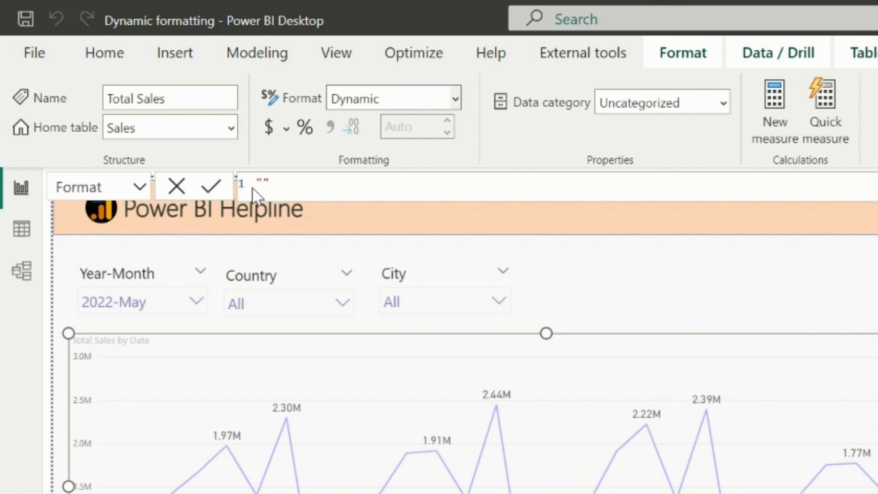
Define VAR _previoussalesday as the latest Sales[Order Date] before MAX(Dim_Date[Date]), removing Dim_Date filters.
left_click_drag(288, 186, 251, 190)
type("VAR _pre")
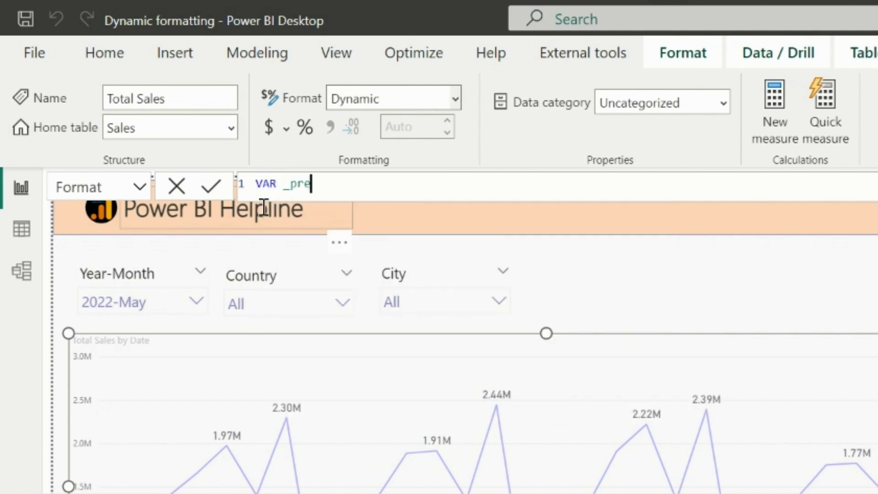
type("vioussalesday")
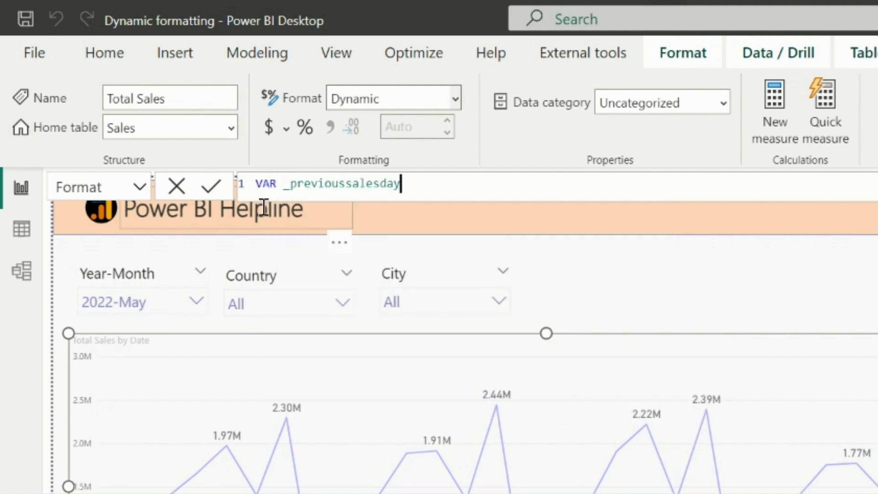
type(" =")
key("shift+Return")
type("calc")
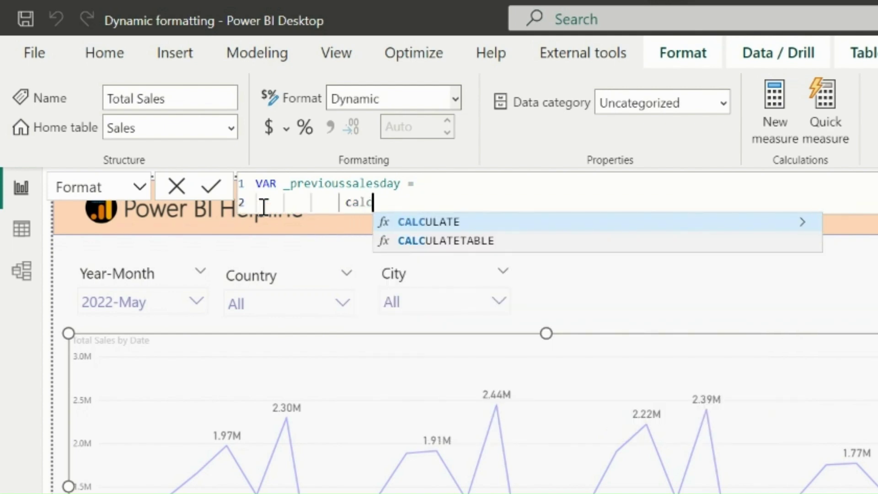
key("Tab")
key("shift+Return")
type("max(")
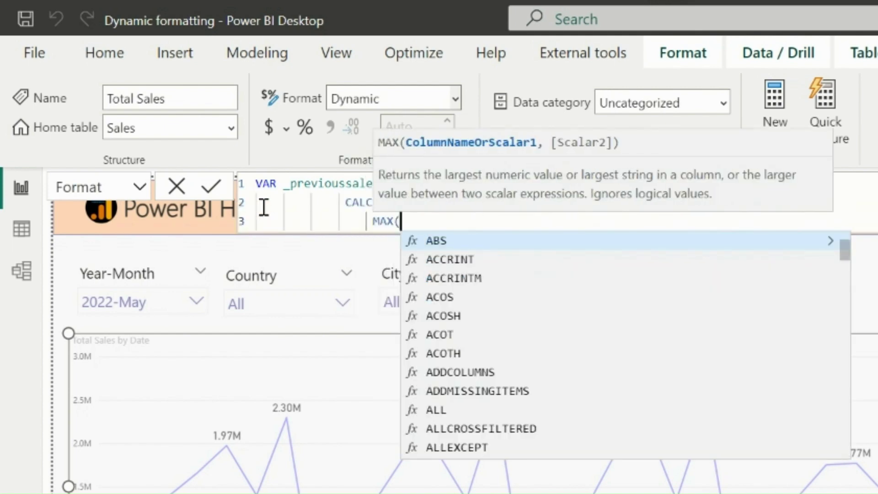
type("order")
key("Tab")
type("),")
key("shift+Return")
type("order")
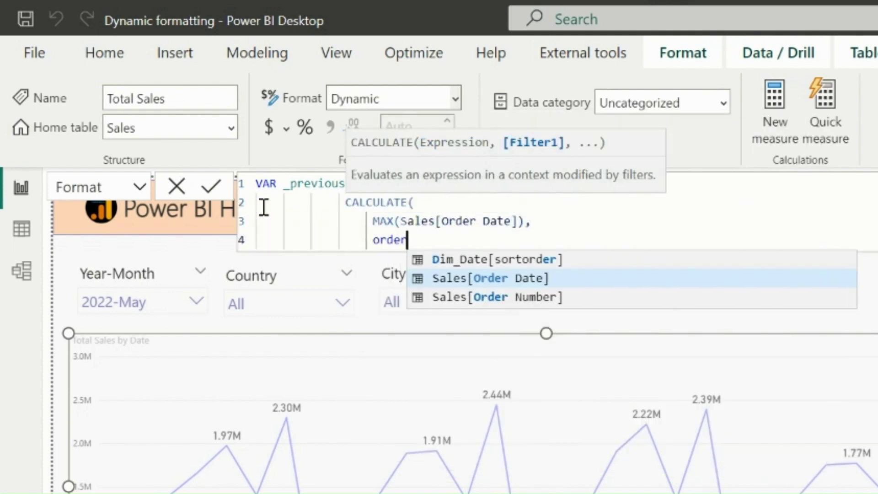
key("Tab")
type("< max")
key("Tab")
type("date")
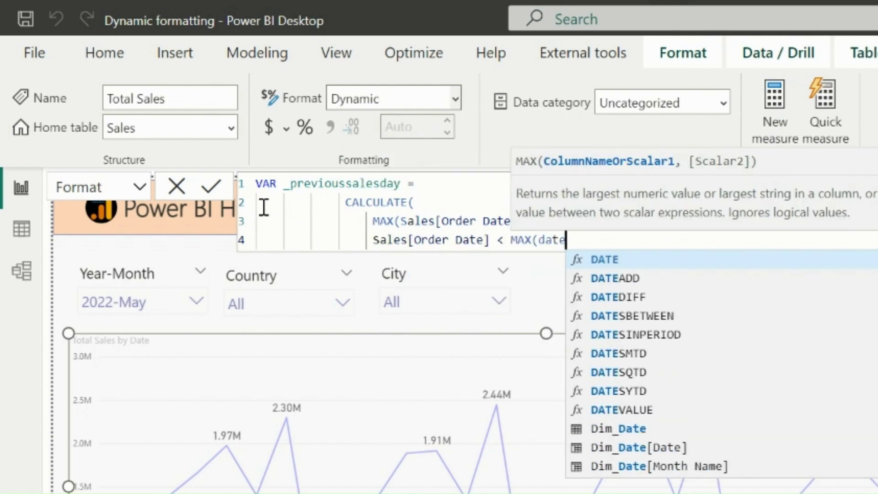
key("Down")
key("Down")
key("Down")
key("Down")
key("Down")
key("Down")
key("Down")
key("Down")
key("Down")
key("Down")
key("Tab")
type("),")
key("shift+Return")
type("remove")
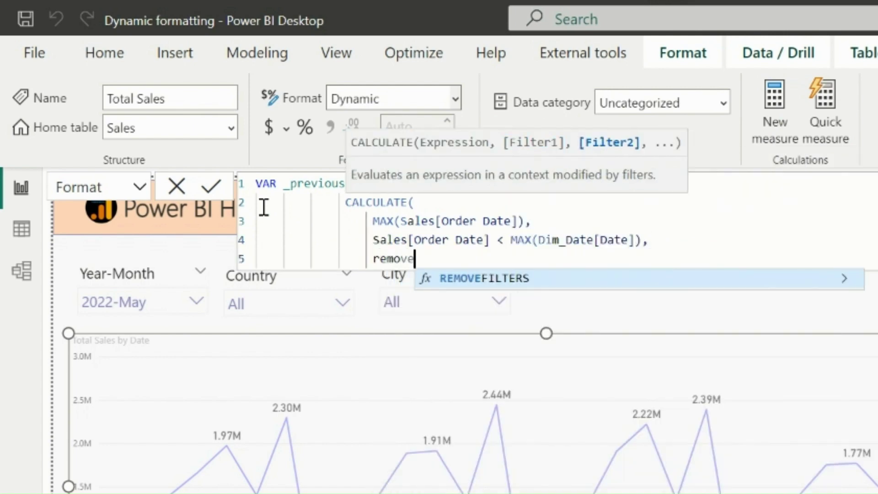
key("Tab")
type("date")
key("Up")
key("Tab")
type(")")
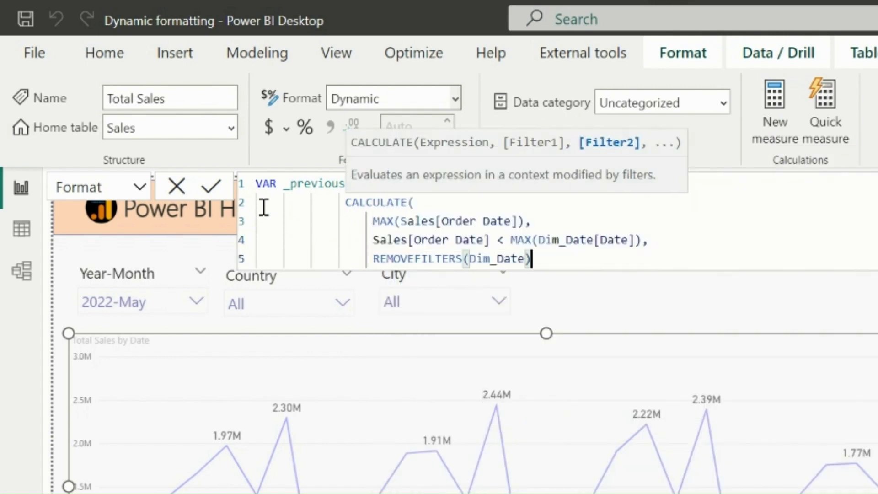
key("shift+Return")
type(")")
Start the RETURN with FORMAT([Total Sales], "#,00").
key("shift+Return")
type("RETURN")
key("shift+Return")
key("Tab")
type("format")
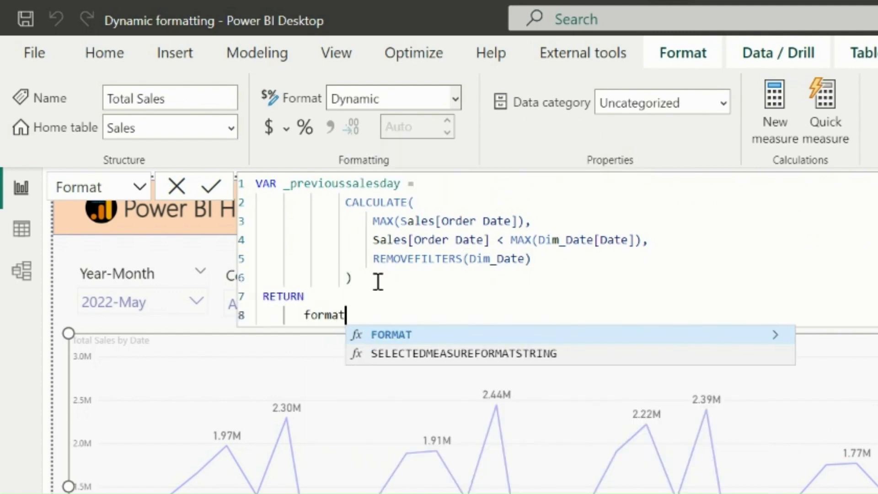
key("Tab")
key("shift+Return")
type("tota")
key("Down")
key("Tab")
type(", \"#,00\")")
Append & IF( with the test [Total Sales] <.
key("shift+Return")
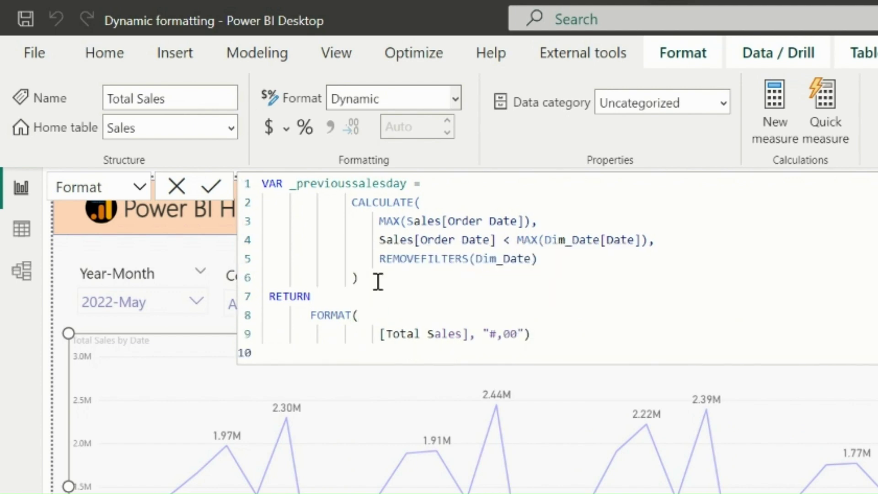
type("&")
key("shift+Return")
type("IF(")
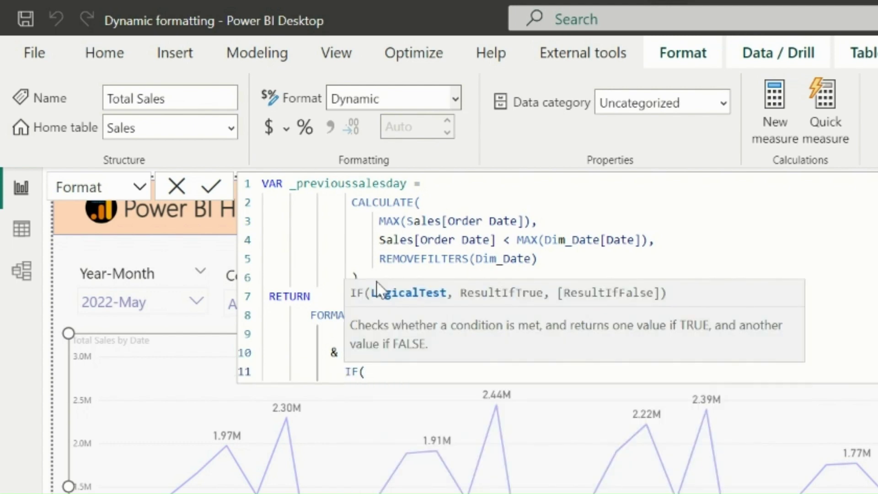
key("shift+Return")
type("total")
key("Down")
key("Tab")
type("<")
Compare against CALCULATE([Total Sales], FILTER(ALL(Dim_Date), Dim_Date[Date] = _previoussalesday), REMOVEFILTERS(Dim_Date)).
key("shift+Return")
type("CALCULATE(")
key("shift+Return")
type("total")
key("Down")
key("Tab")
type(",")
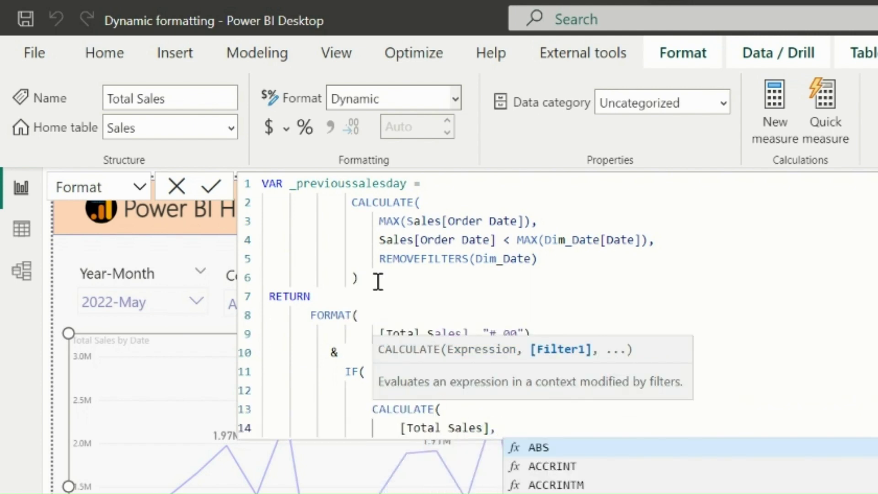
key("shift+Return")
type("filte")
key("Tab")
type("al")
key("Tab")
type("date")
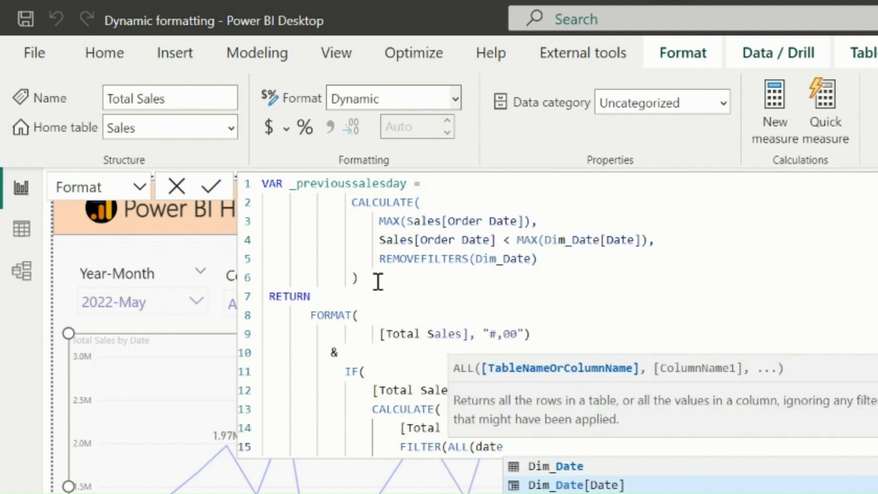
key("Up")
key("Tab")
type("),")
key("shift+Return")
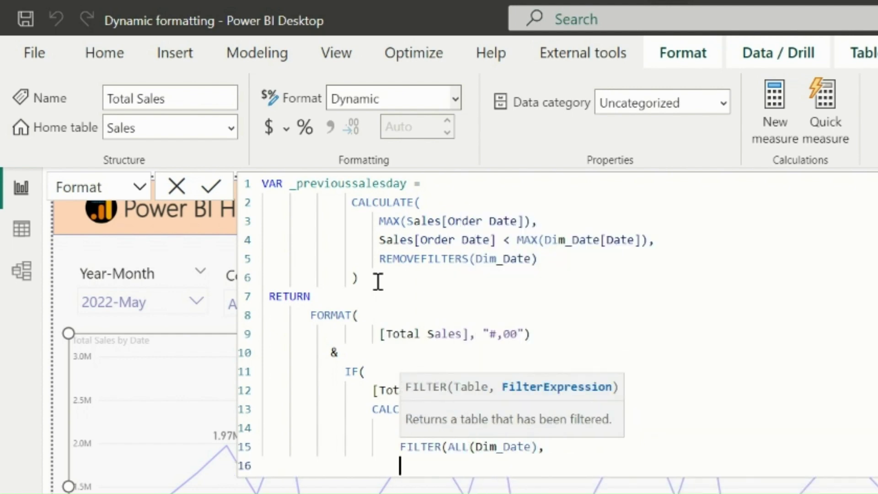
type("date")
key("Down")
key("Down")
key("Down")
key("Down")
key("Down")
key("Down")
key("Down")
key("Down")
key("Down")
key("Down")
key("Down")
key("Tab")
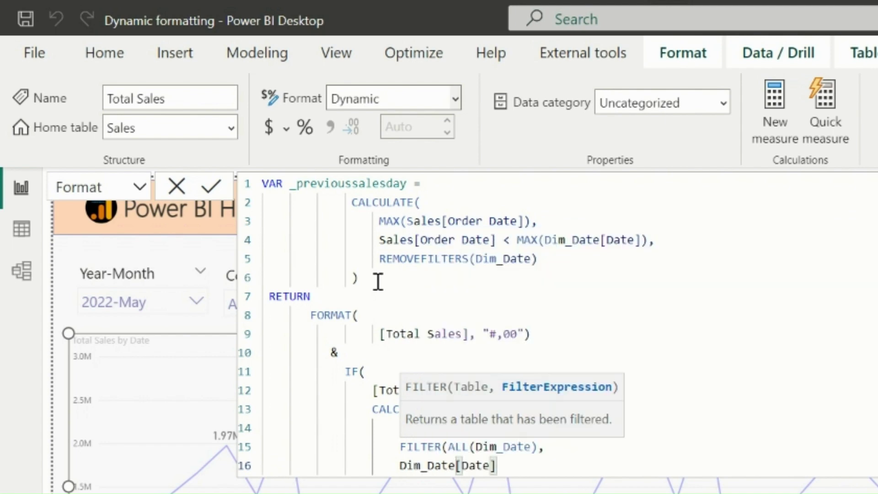
type("= _pre")
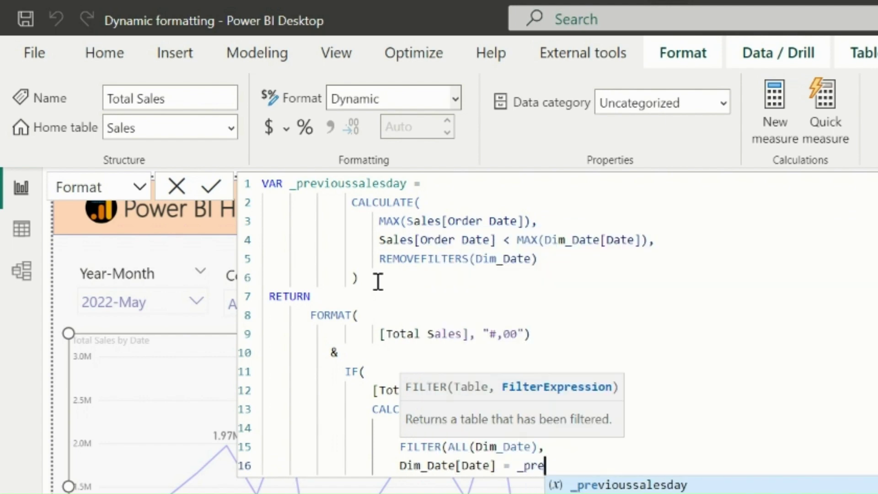
key("Tab")
key("shift+Return")
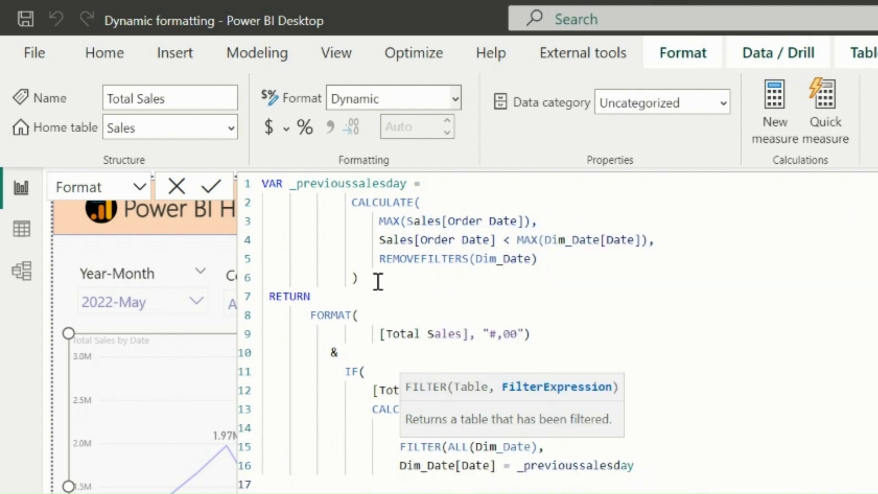
type("), remove")
key("Tab")
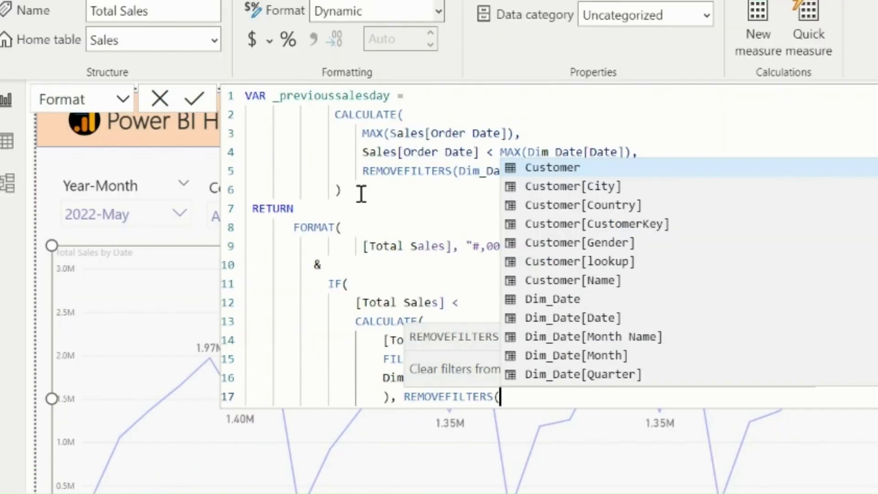
type("date")
key("Up")
key("Tab")
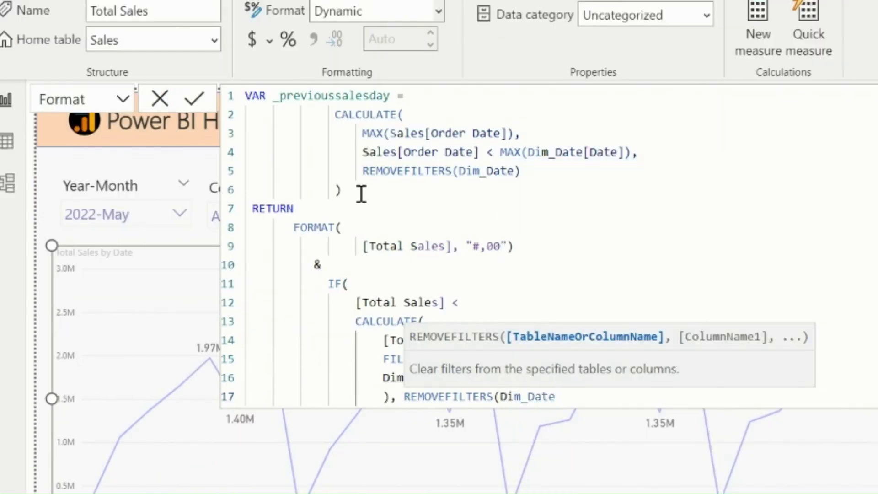
key("shift+Return")
type(")")
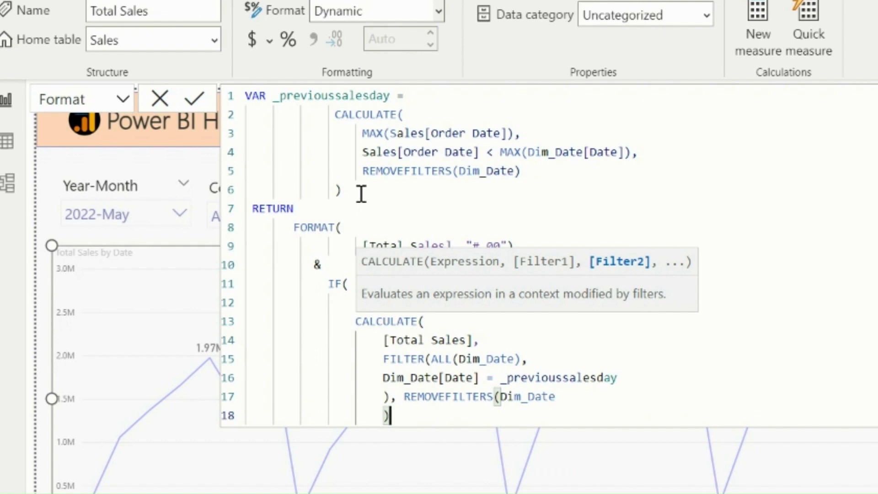
Make the true result " " & UNICHAR(9660) & " " & FORMAT([Margin %], "0.00%").
key("Return")
type(")")
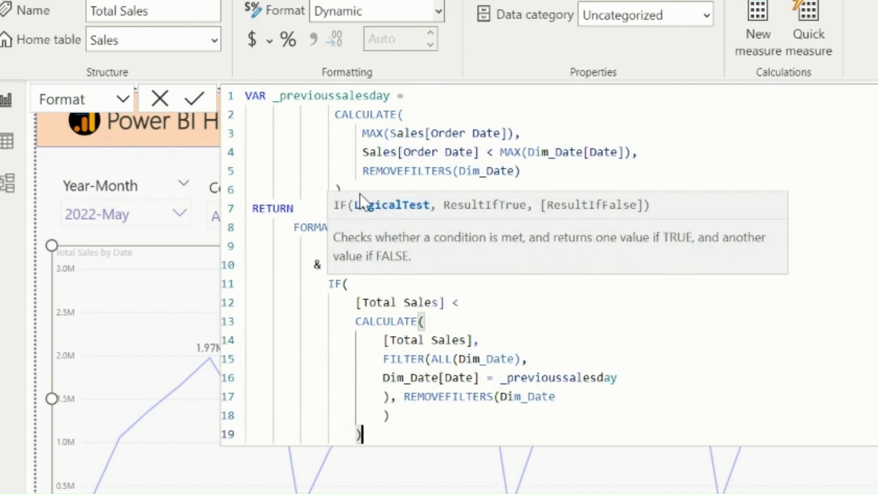
type(",")
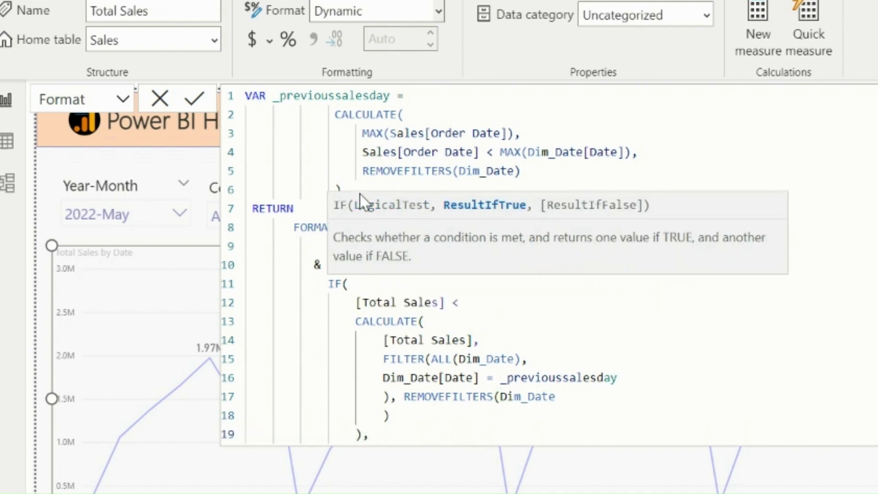
key("Return")
type("\" ")
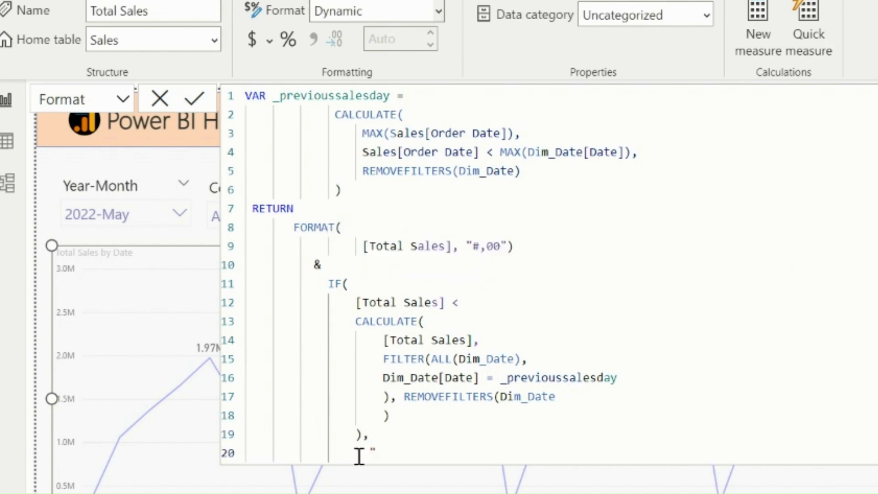
type("& unich")
key("Tab")
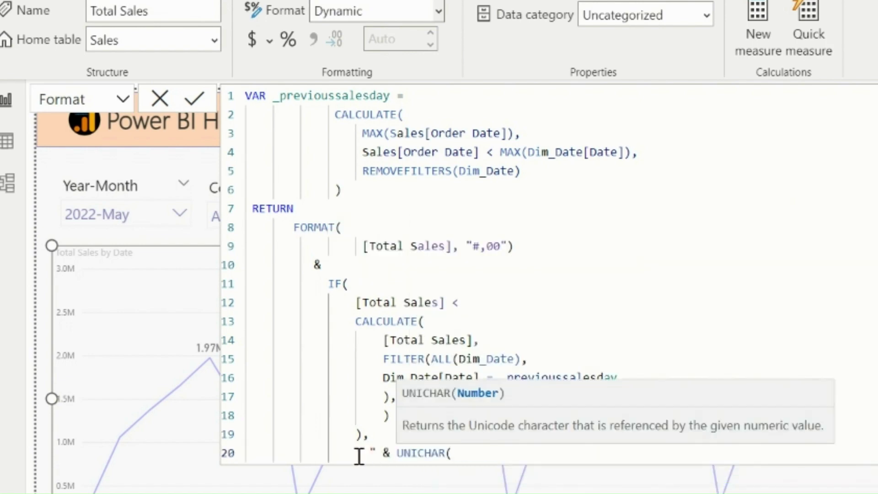
type("9660) & ")
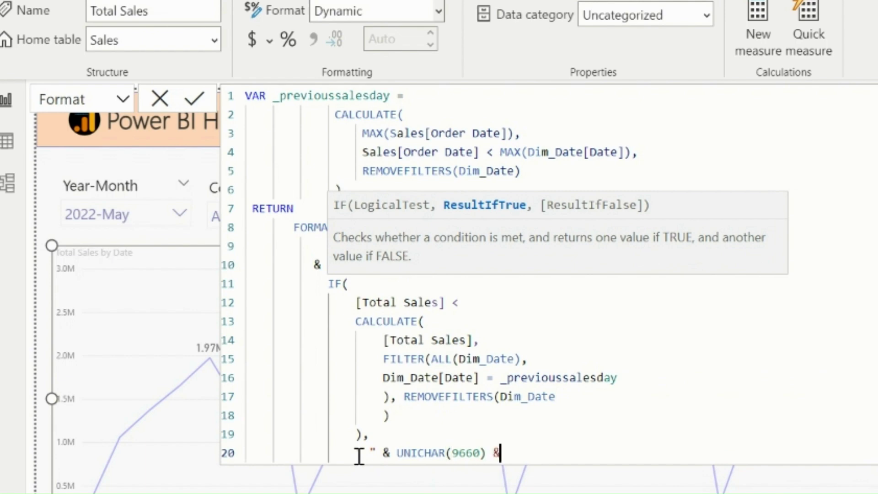
type("\" \" & form")
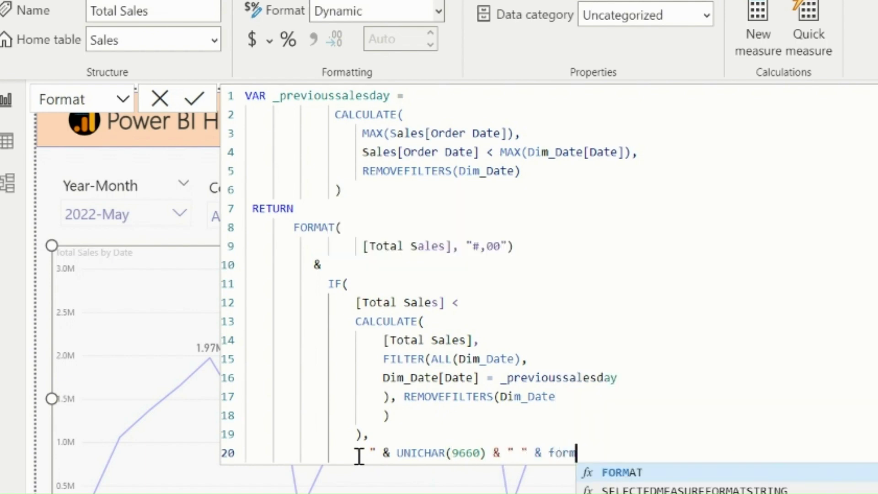
key("Tab")
type("margin")
key("Tab")
type(", ")
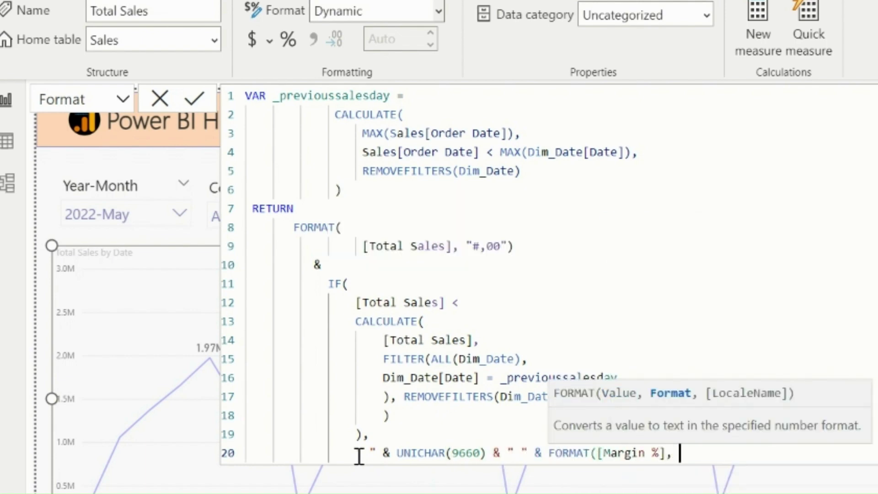
type("\"0.00%\")")
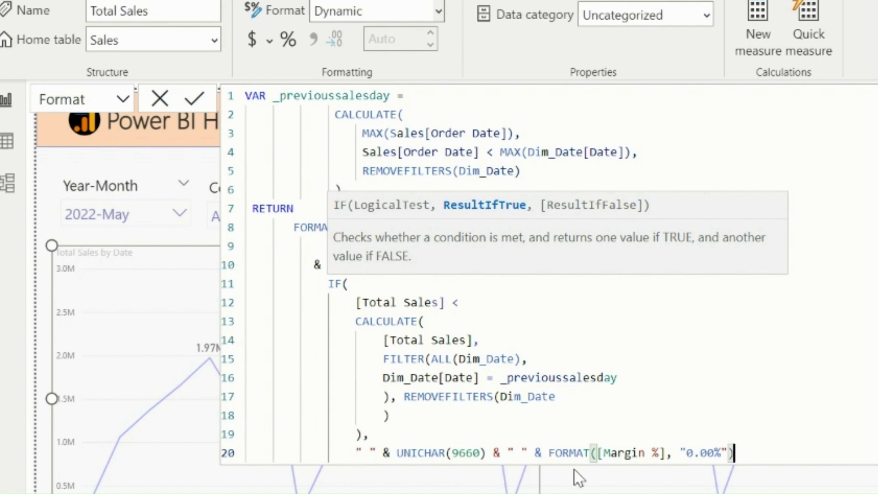
Copy that expression as the false result, changing the triangle to UNICHAR(9650).
left_click_drag(737, 452, 356, 452)
key("ctrl+c")
left_click(750, 453)
type(",")
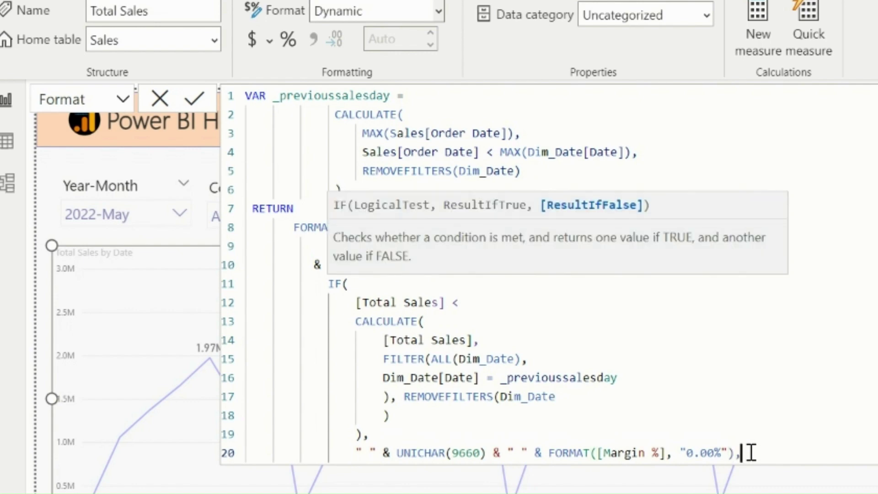
key("shift+Return")
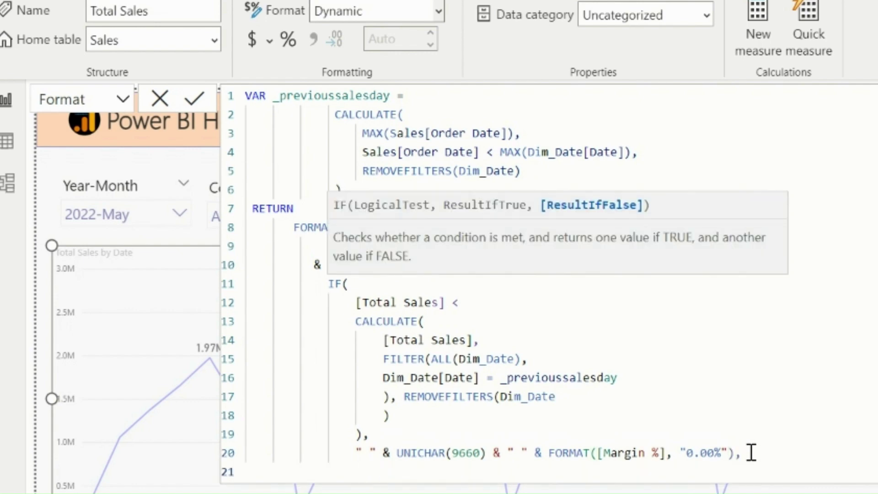
key("ctrl+v")
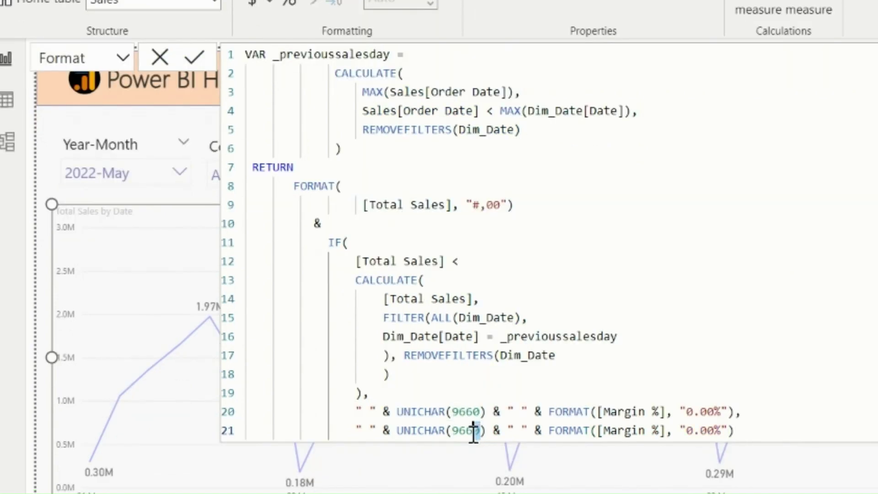
left_click_drag(479, 471, 466, 471)
type("50")
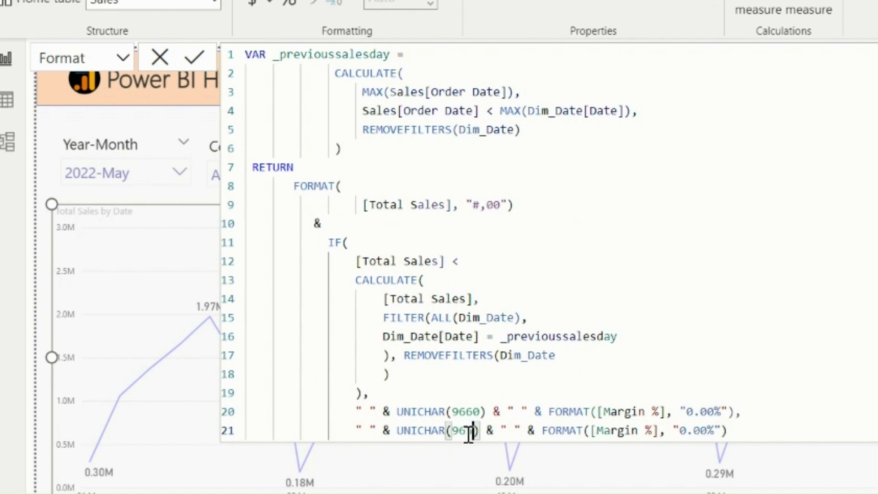
Close the IF with a final bracket and commit the dynamic format string.
left_click(746, 433)
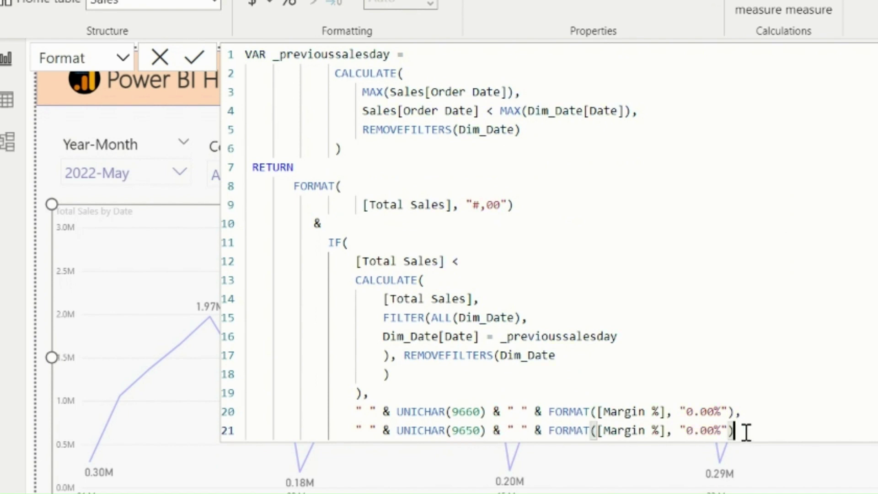
key("Return")
type(")")
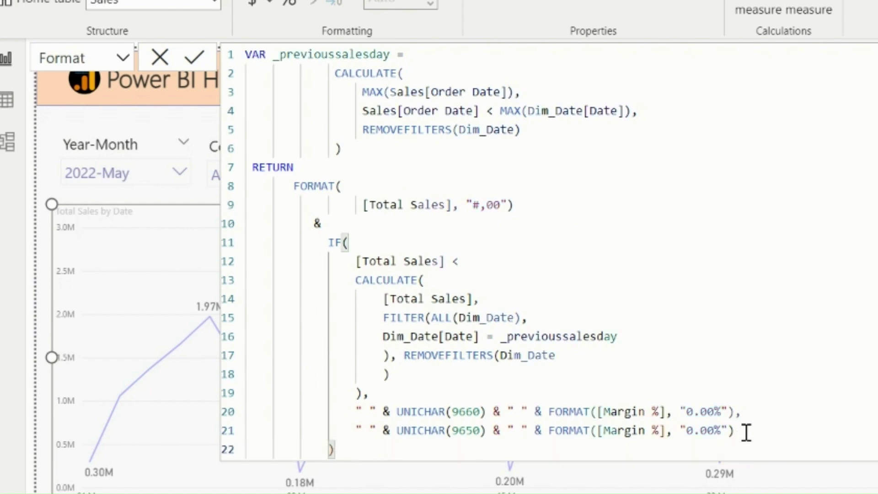
key("Return")
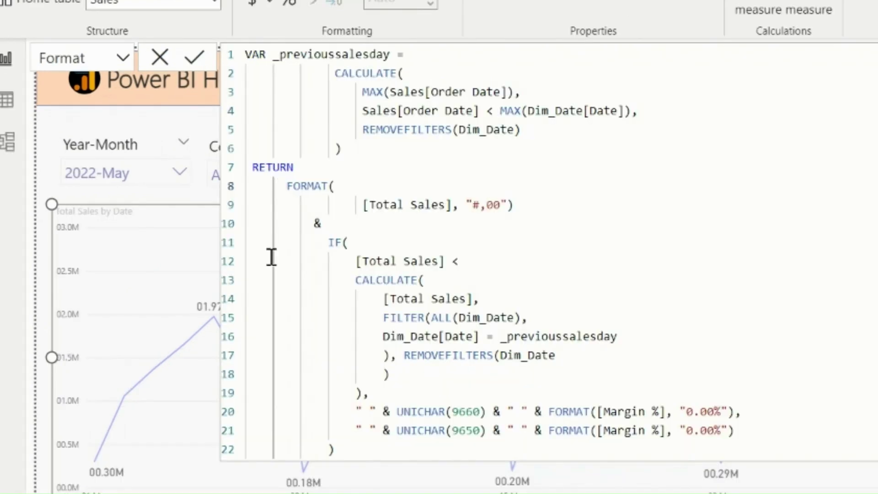
Insert """"& before FORMAT on line 8 of the Total Sales format string.
type("\"\"\"\"")
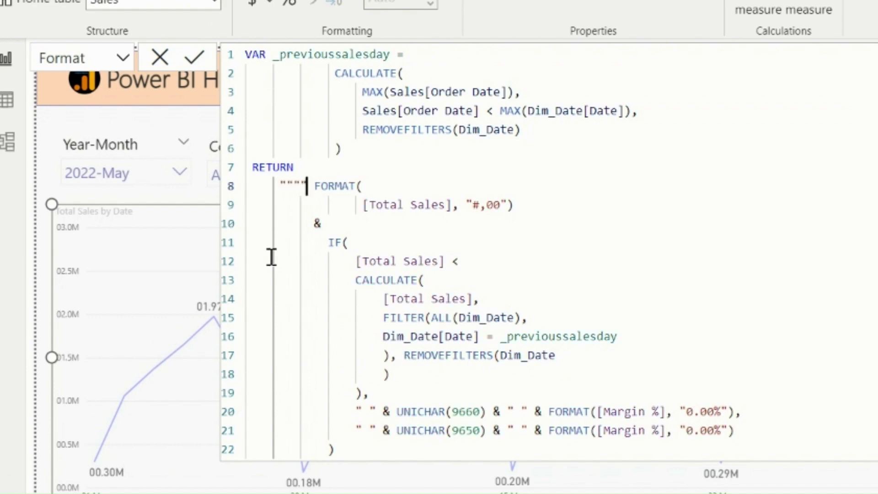
type("&")
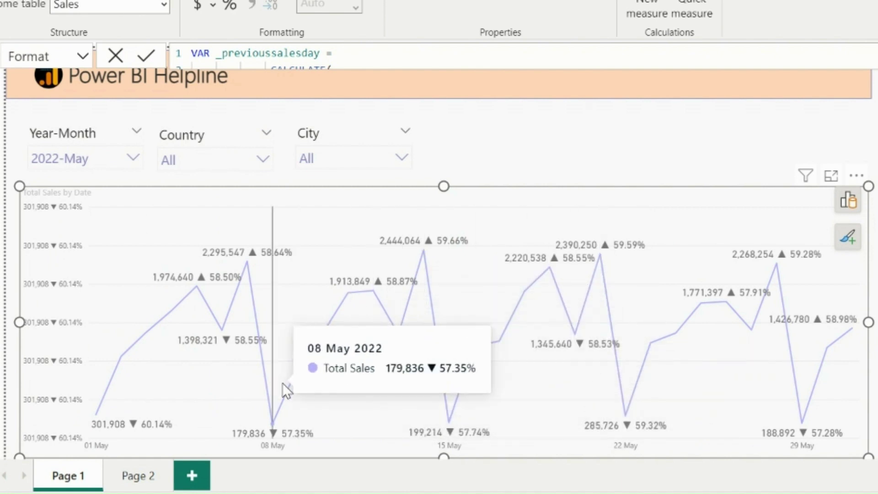
Turn off the Y-axis on the Total Sales by Date line chart.
left_click(402, 459)
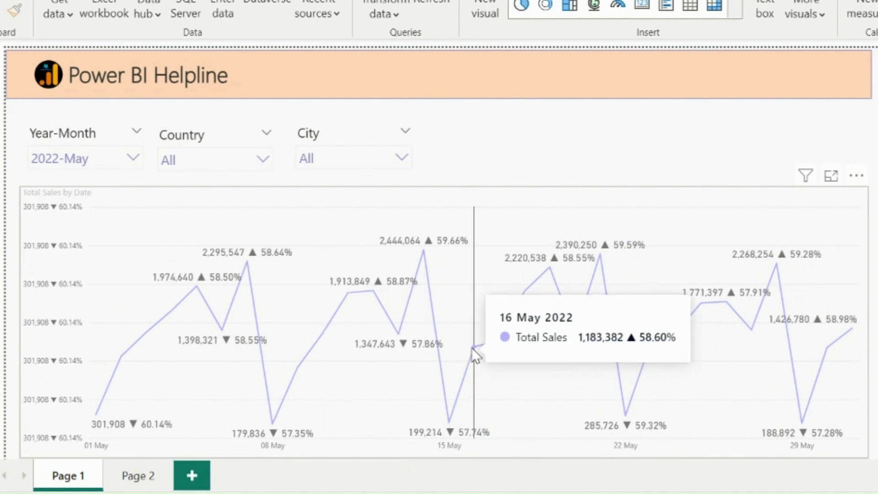
left_click(732, 216)
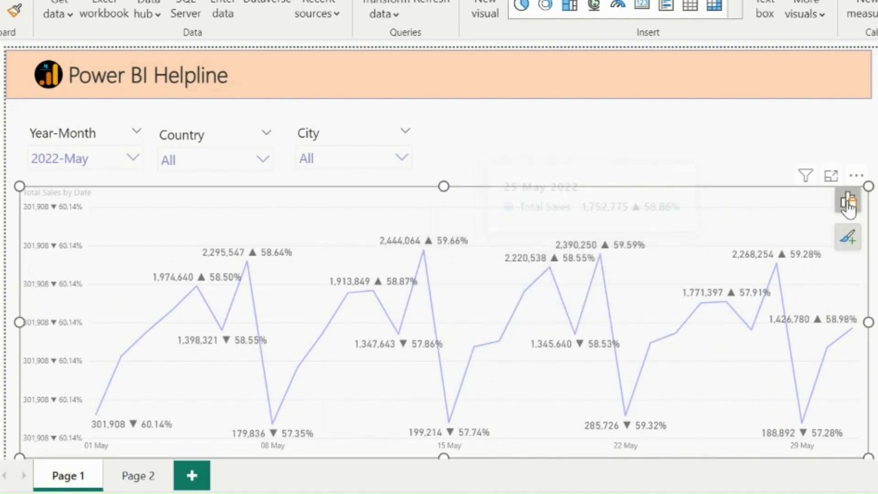
left_click(851, 236)
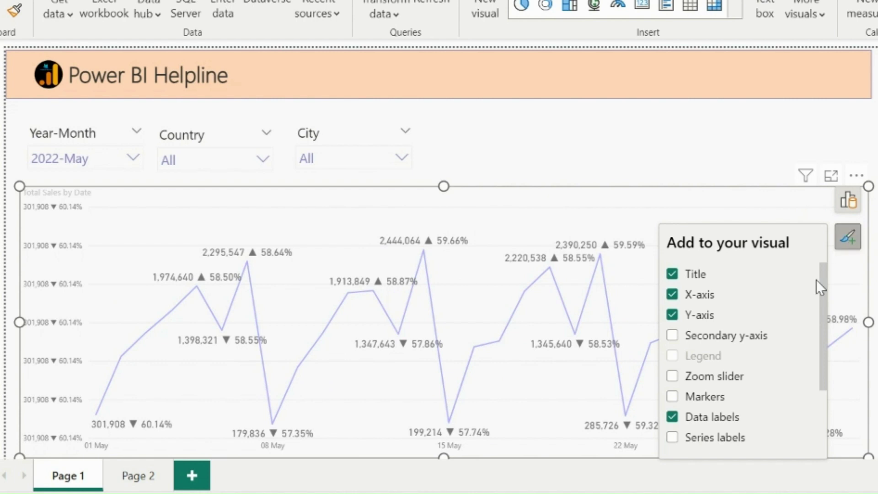
left_click(673, 316)
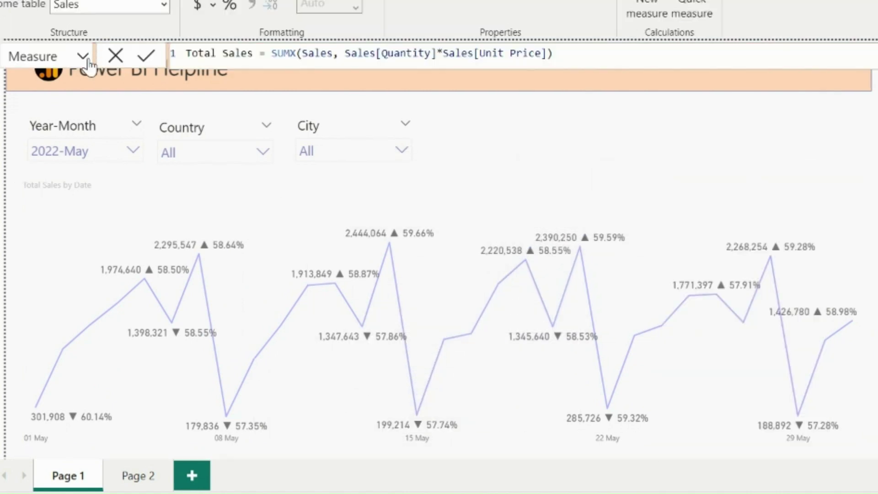
Switch the formula bar from Measure to Format and expand it to show the 22-line expression.
left_click(87, 58)
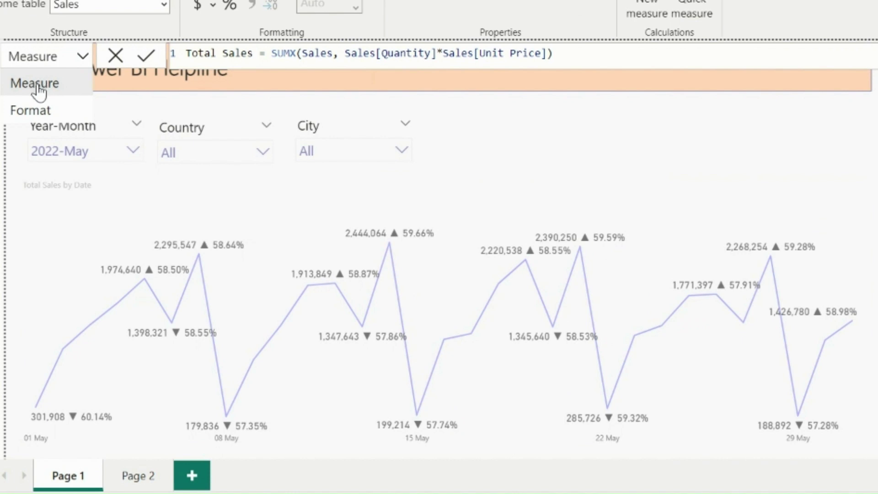
left_click(31, 109)
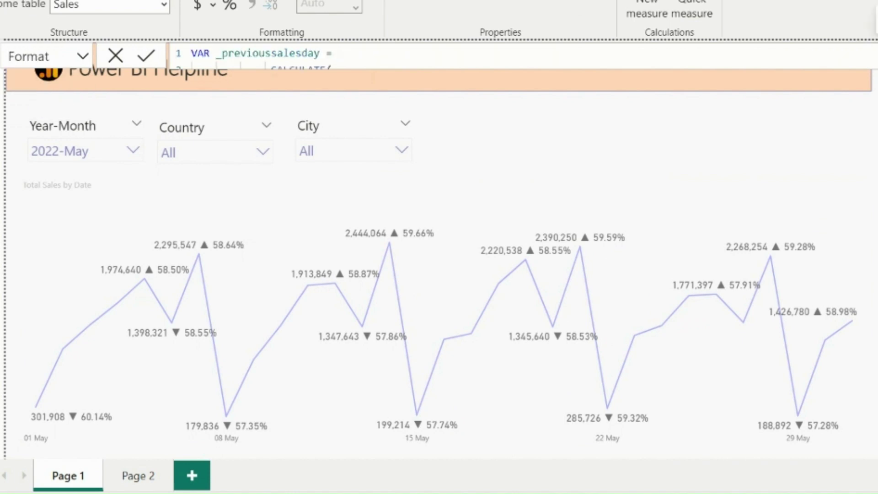
left_click(868, 54)
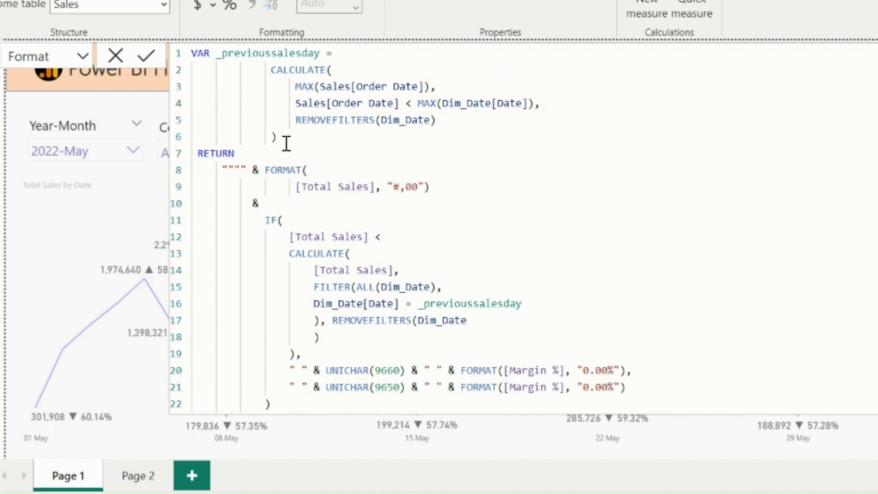
left_click(286, 144)
scroll(386, 356, "down", 1)
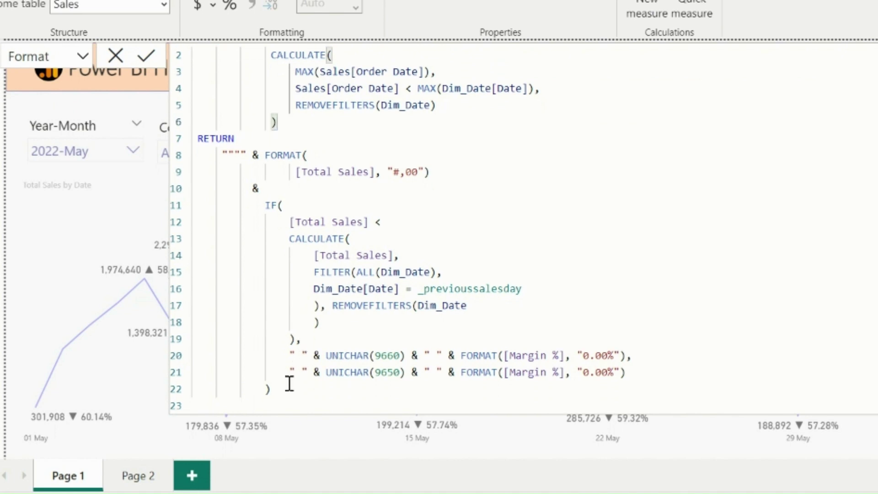
Start a new measure named 'color Format' and paste the copied format expression into it.
left_click(284, 387)
key("ctrl+a")
key("ctrl+c")
key("Delete")
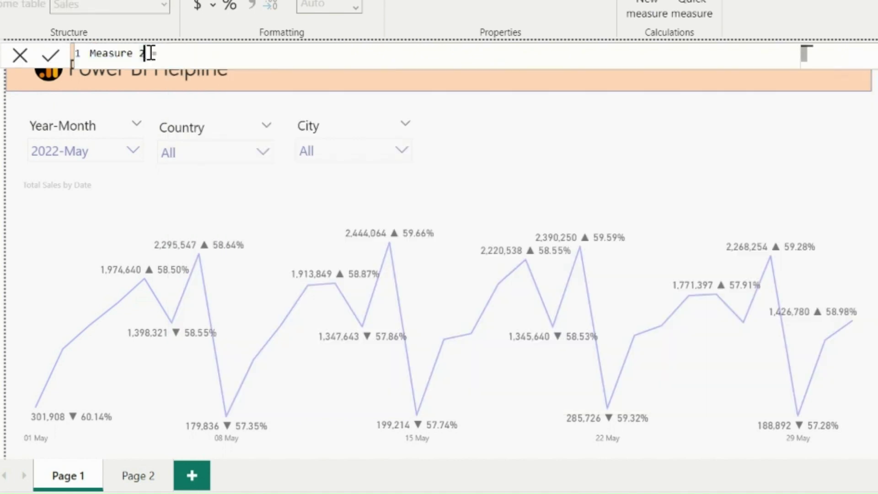
type("color Format =")
key("shift+Return")
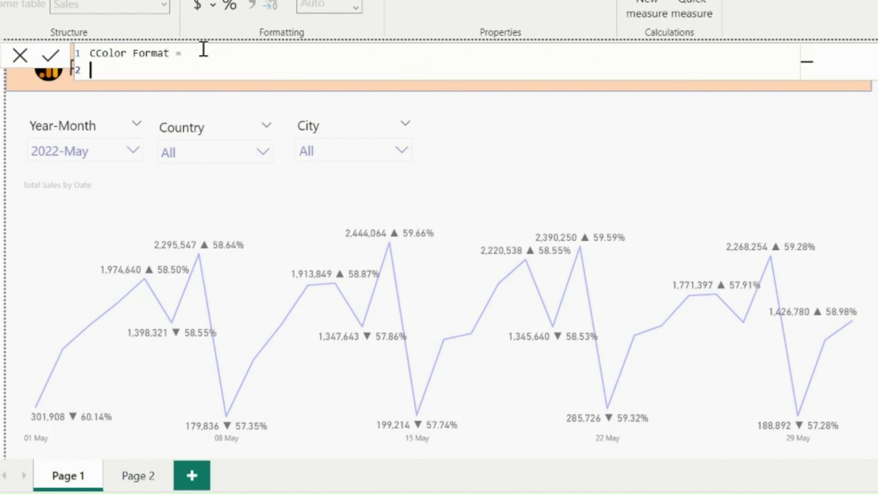
key("ctrl+v")
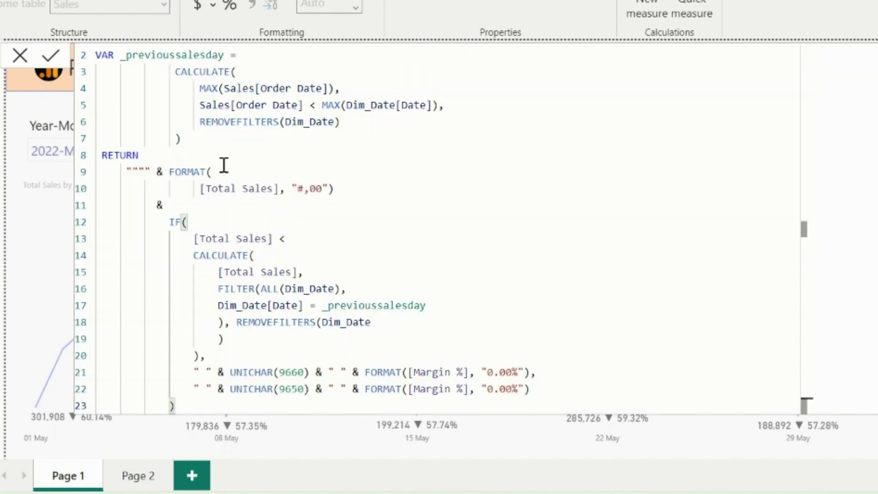
Remove the FORMAT sales part and the margin percentage lines from the pasted expression.
left_click_drag(164, 207, 108, 172)
key("Delete")
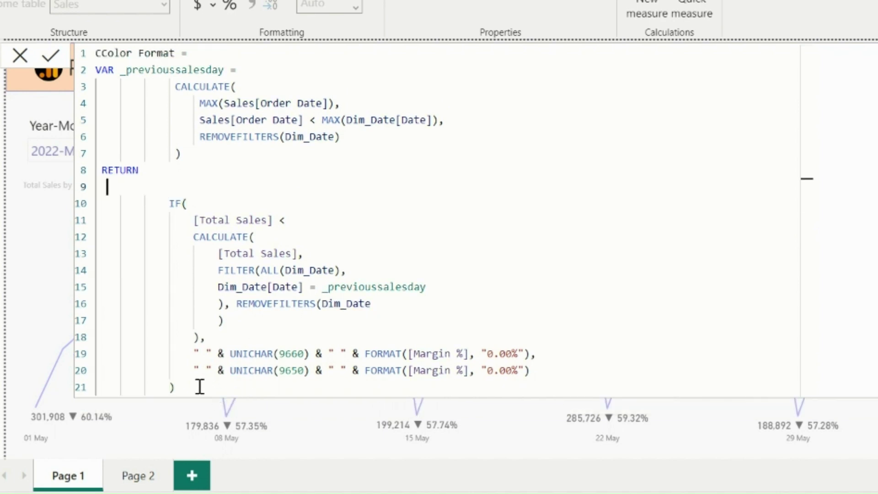
left_click_drag(200, 386, 195, 339)
key("Delete")
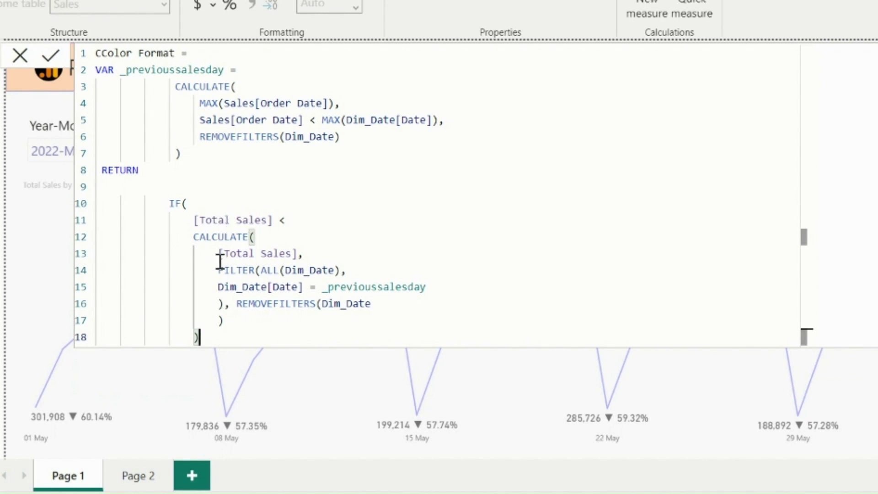
type(",")
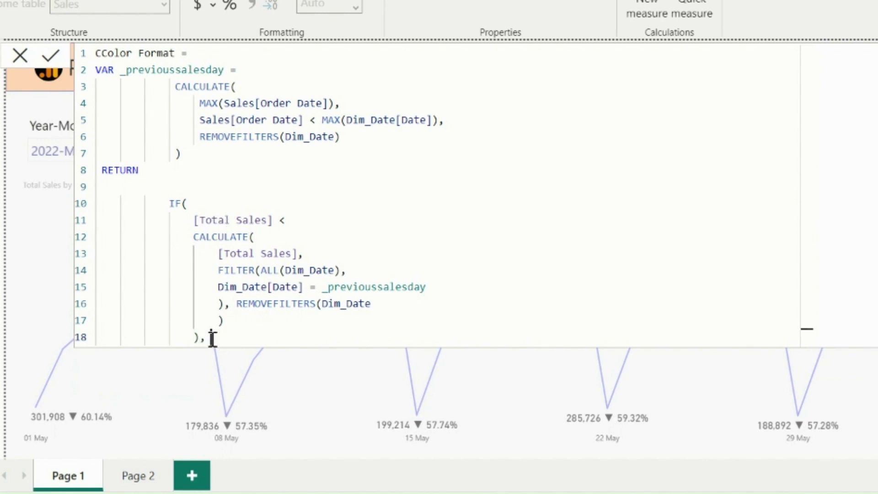
Change the comparison to <=, return "Red" or "Green", close the IF and commit.
left_click(294, 221)
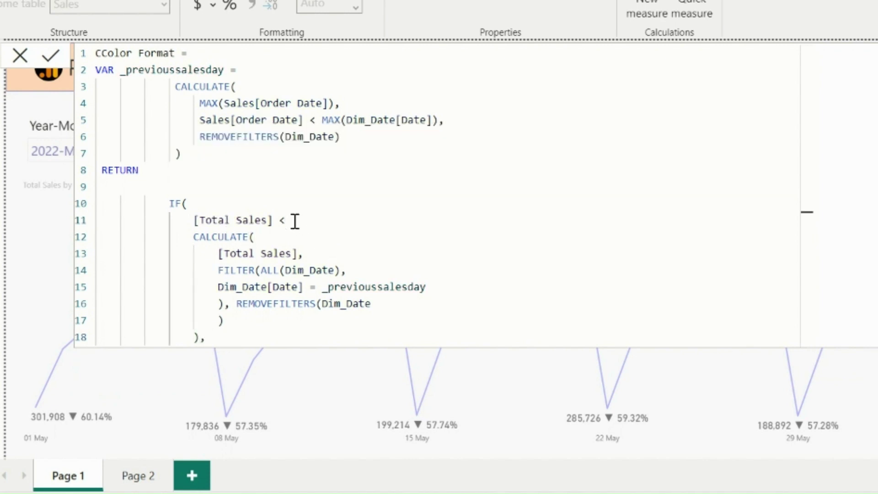
type("=")
left_click(227, 337)
type("\"red")
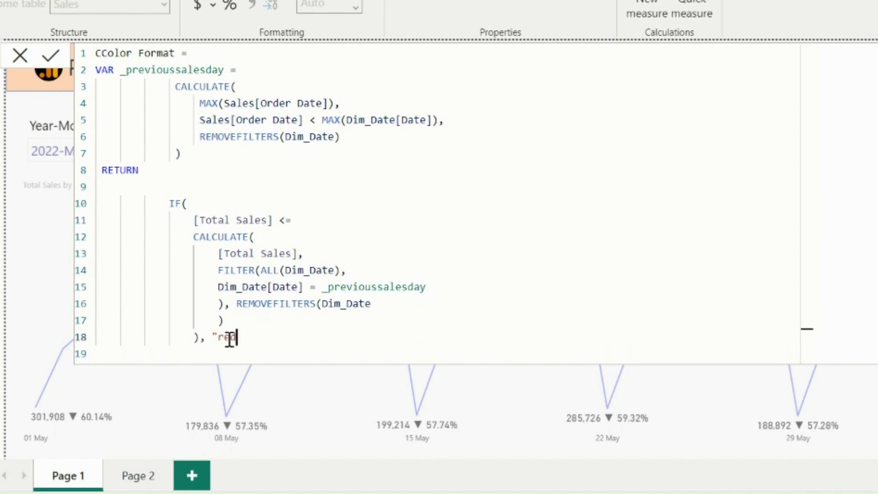
key("BackSpace")
key("BackSpace")
key("BackSpace")
type("\"Red\", \"Green")
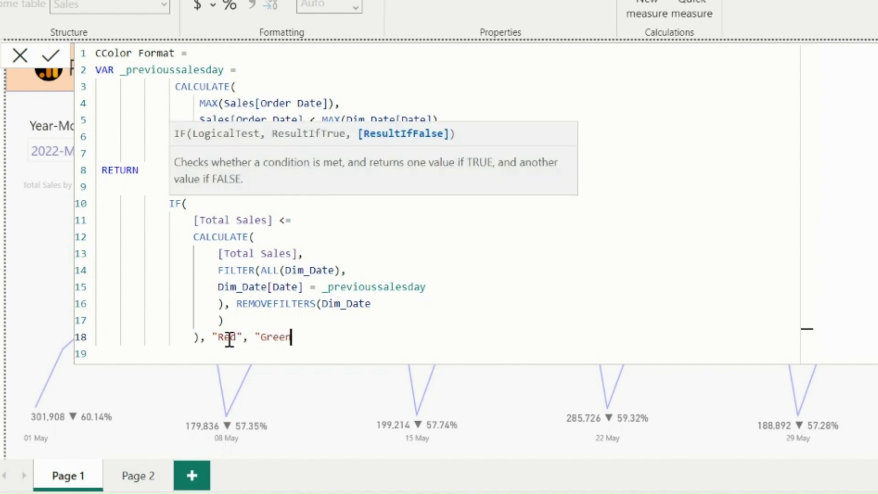
key("shift+Return")
type(")")
key("Return")
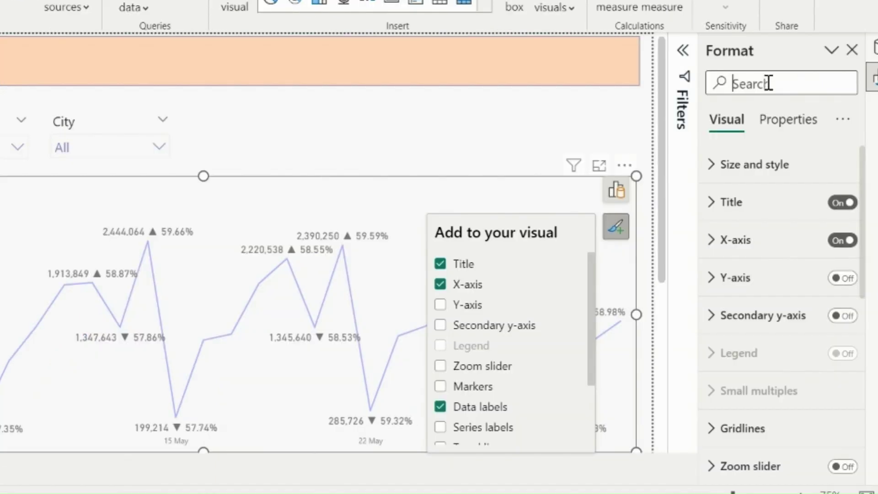
Set the data label value colour to Field value based on the CColor Format measure.
type("data")
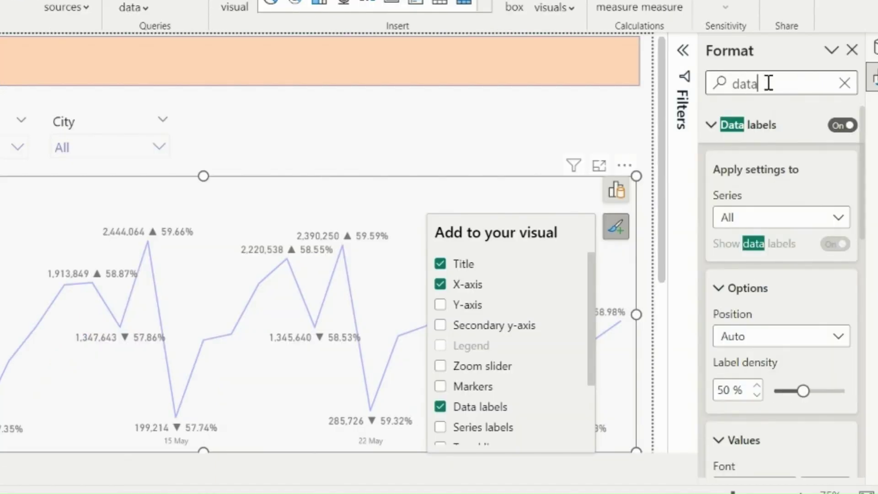
scroll(793, 333, "down", 5)
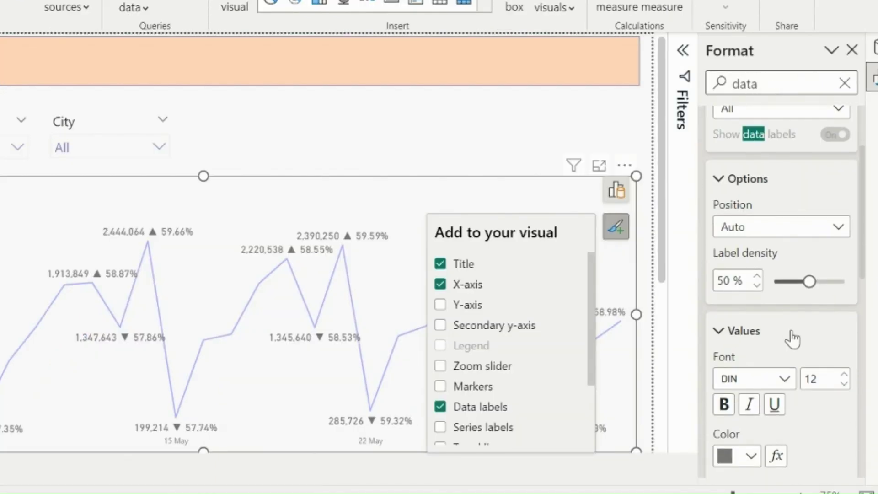
left_click(776, 371)
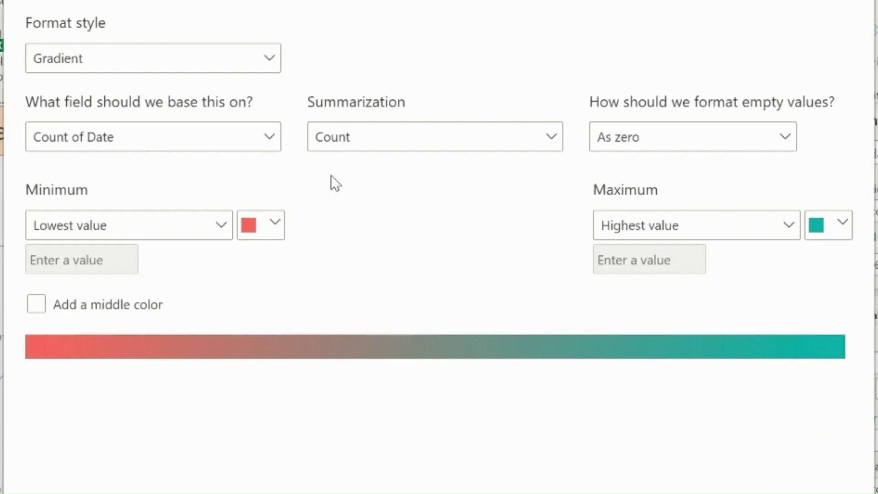
left_click(221, 67)
left_click(120, 147)
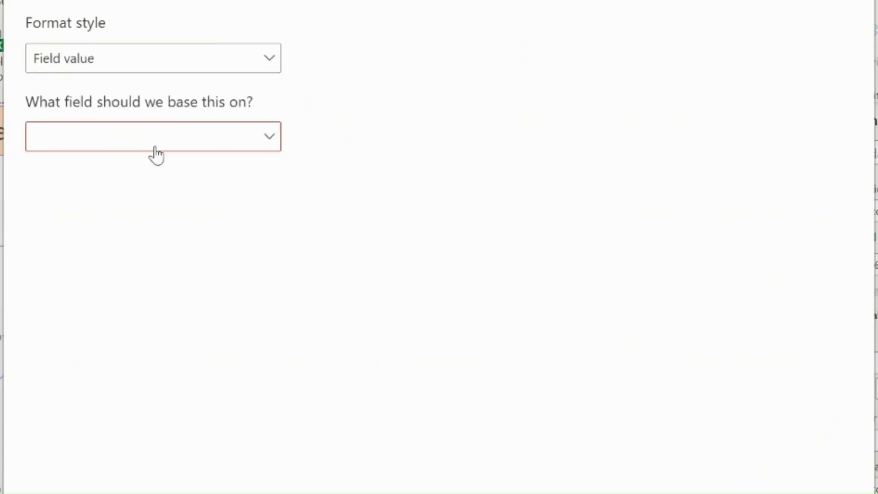
left_click(156, 145)
type("color")
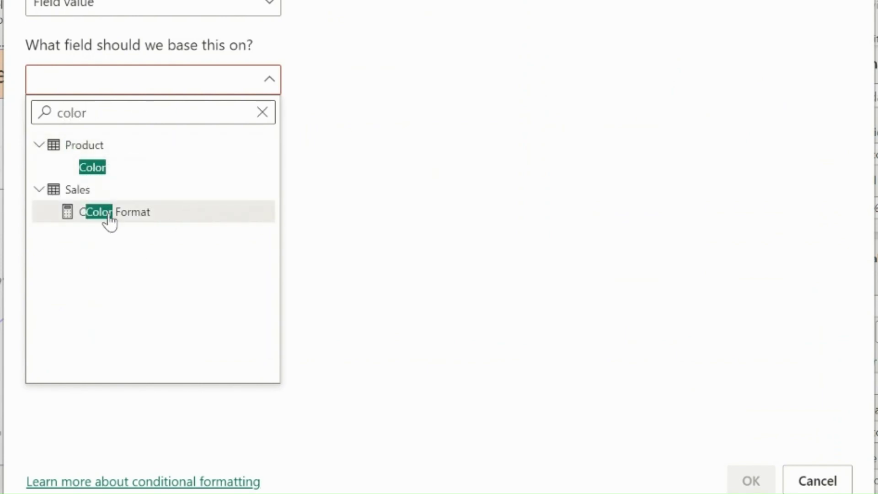
left_click(108, 213)
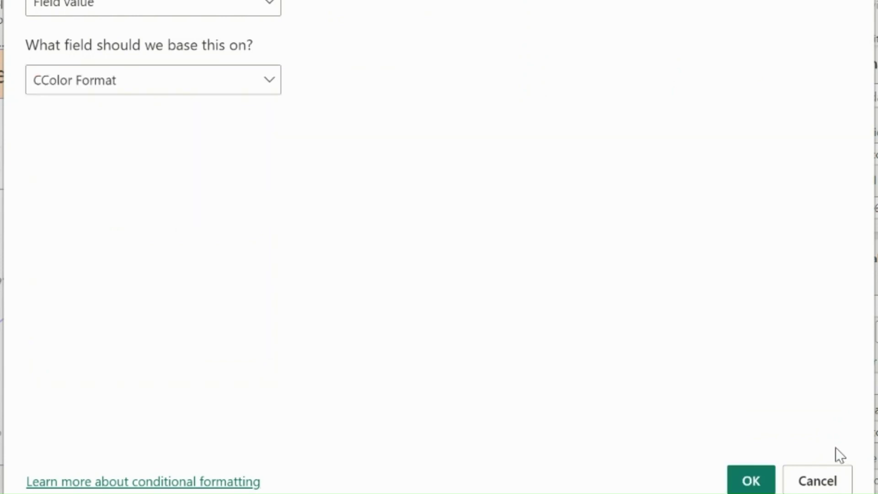
left_click(751, 481)
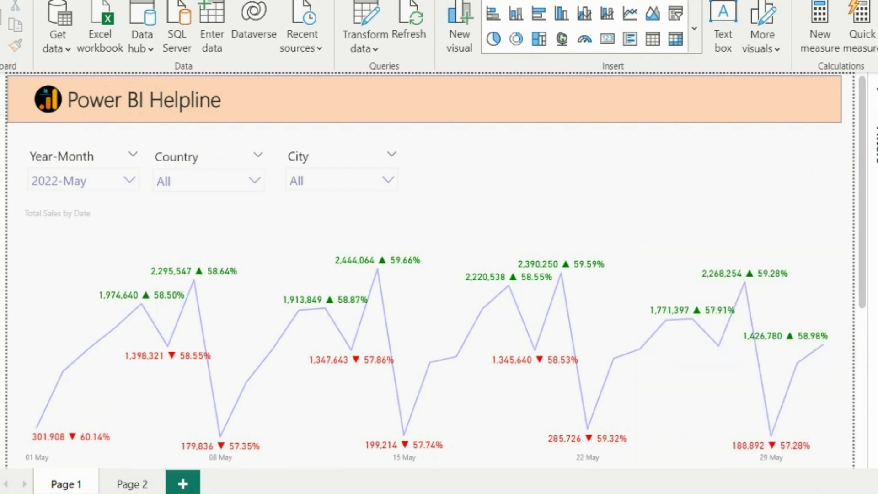
Scroll down through the 22-line Total Sales format expression.
scroll(744, 200, "down", 2)
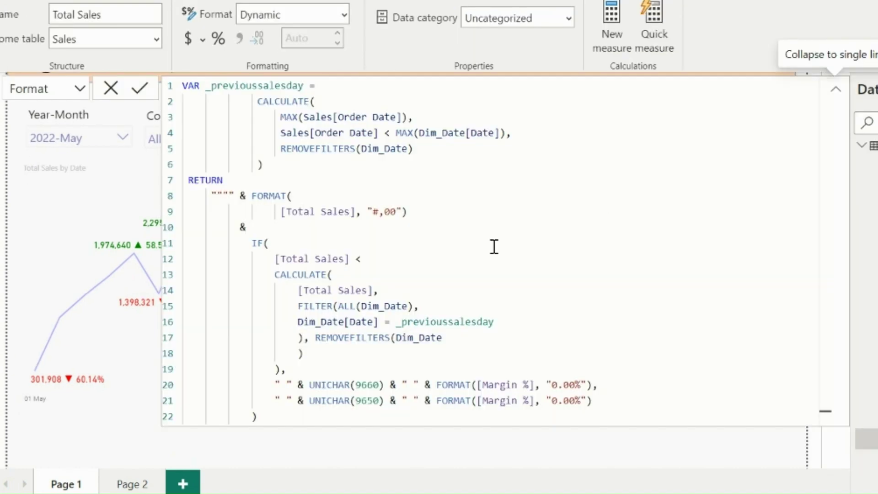
After the & on line 10, begin IF(RANKX(ALLSELECTED(Dim_Date) on new lines.
left_click(264, 226)
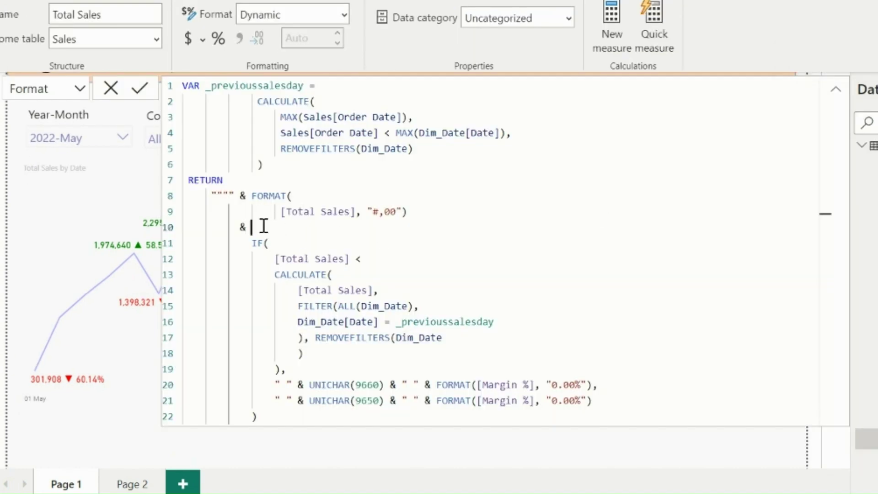
left_click(477, 208)
left_click(258, 227)
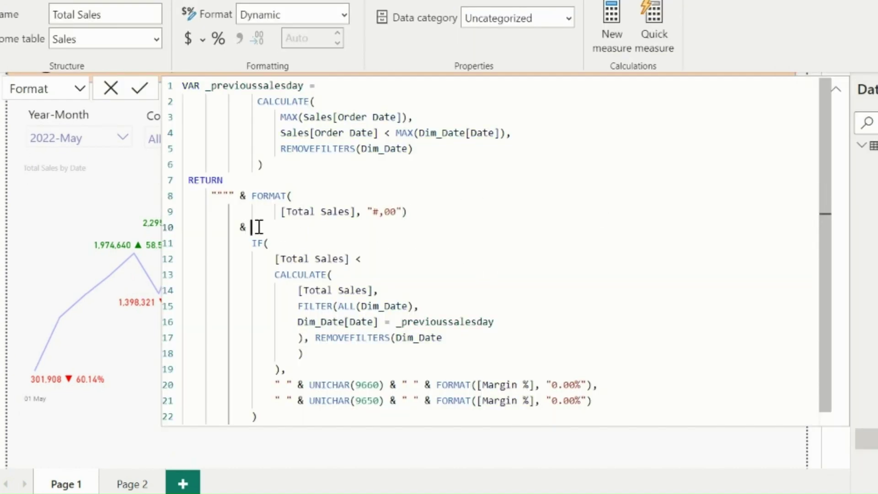
key("Return")
type("IF(")
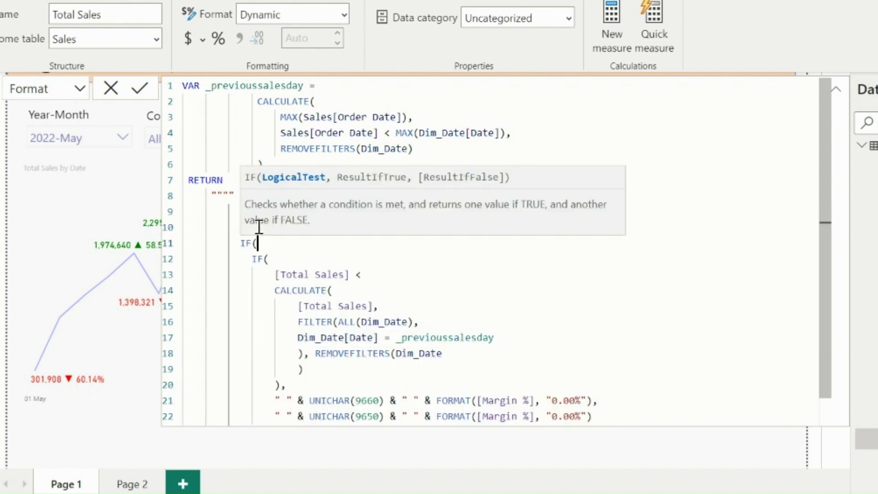
key("Return")
type("rankx(")
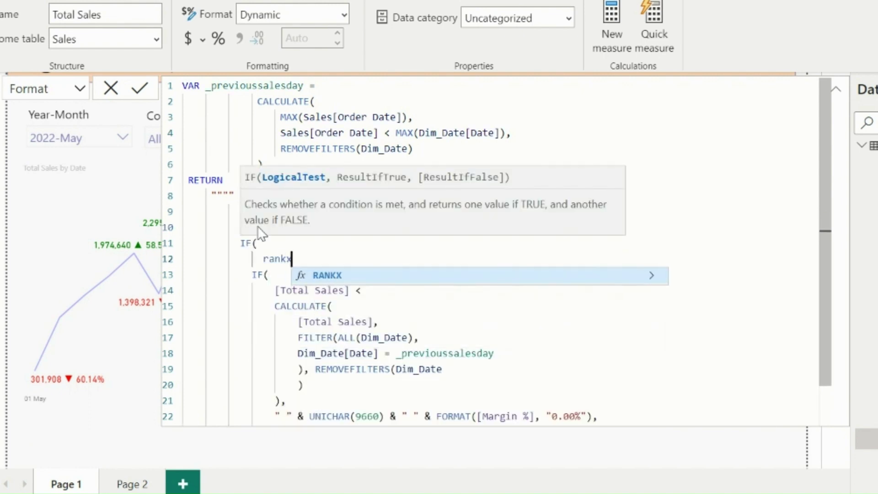
key("Return")
type("alls")
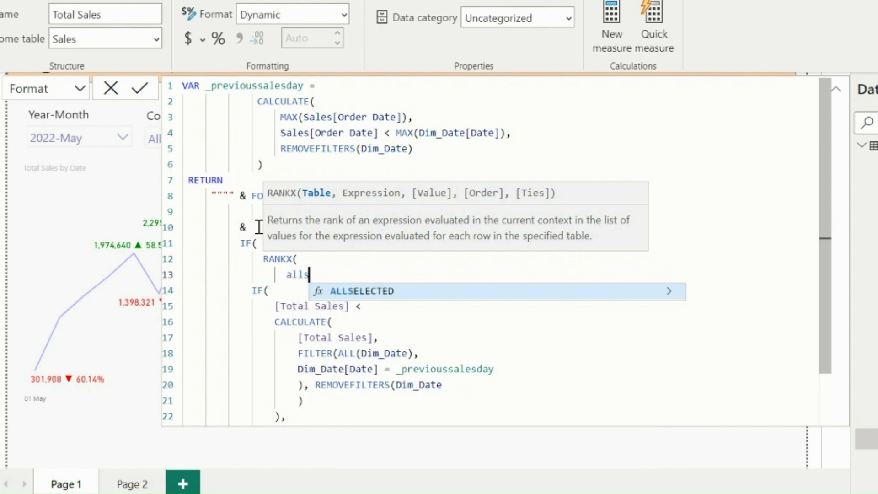
key("Tab")
type("date")
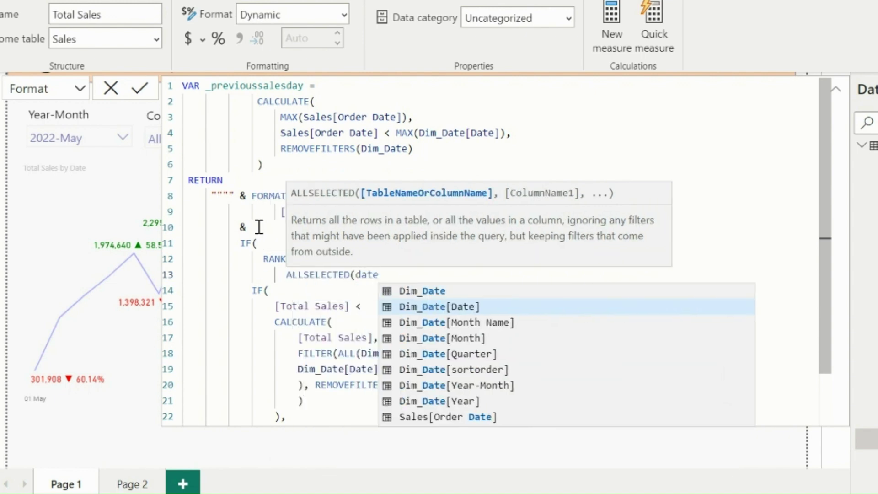
key("Up")
key("Tab")
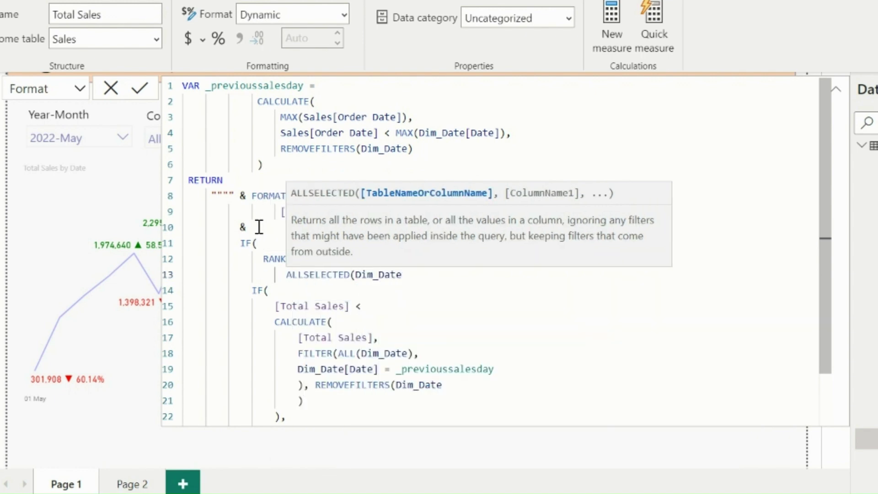
Rank by [Total Sales] in DESC order and test whether the rank equals 1.
type("),")
key("Return")
type("tot")
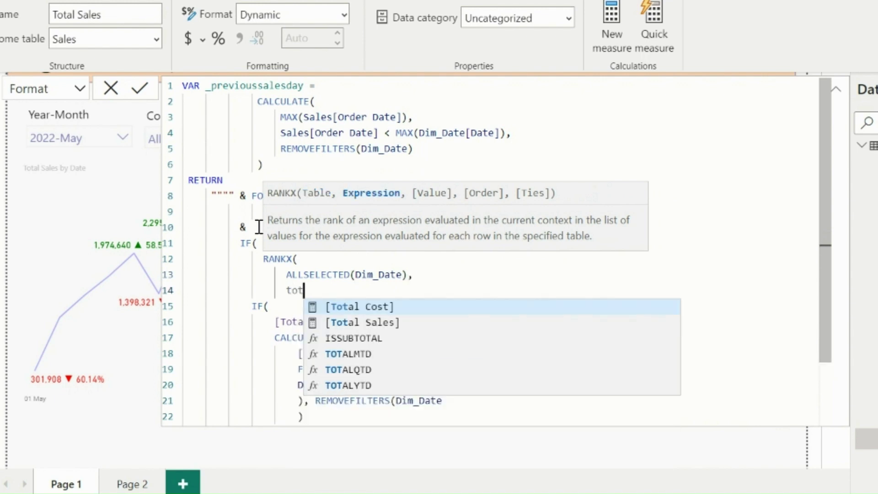
type("al")
key("Down")
key("Tab")
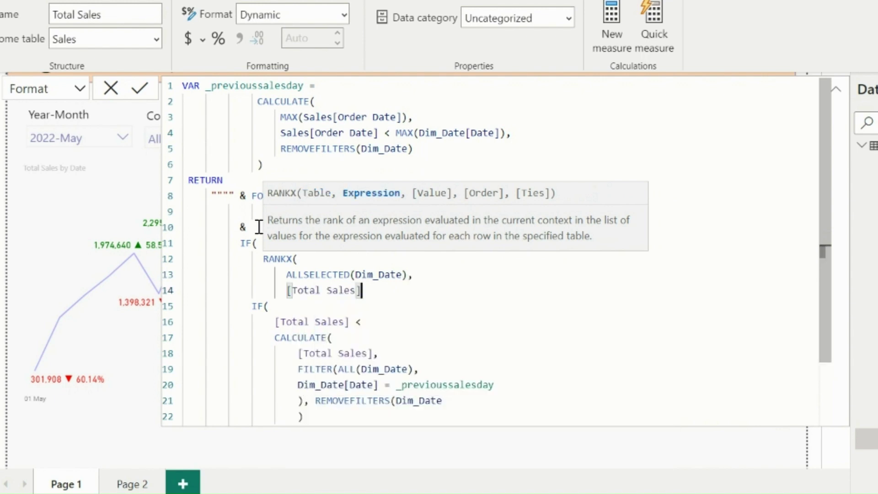
type(",,")
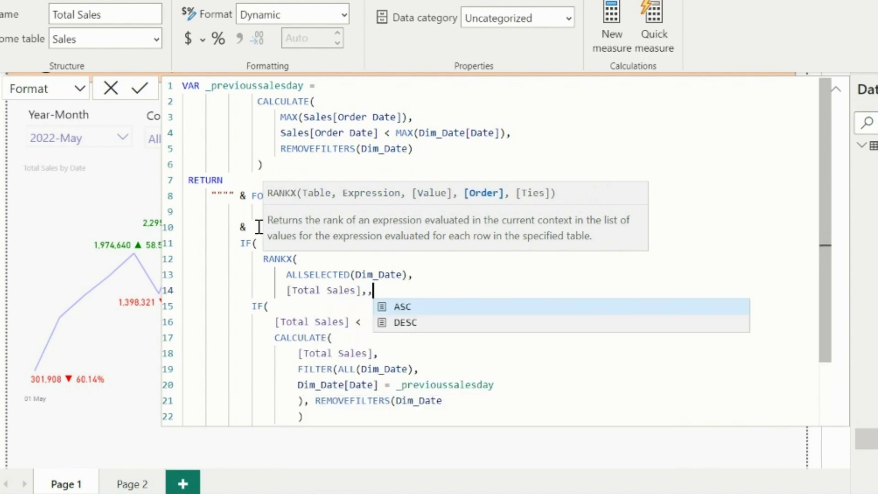
key("Down")
key("Tab")
type(") ")
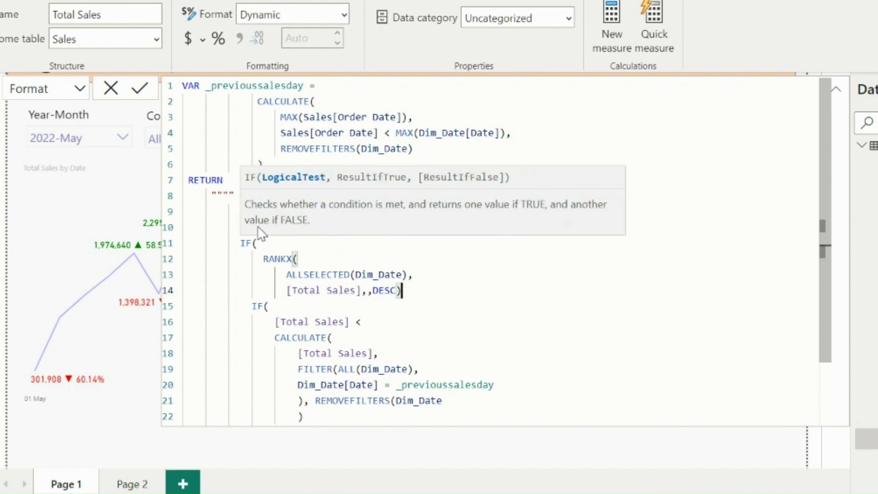
type("= 1, \"")
Return the golf-flag emoji followed by FORMAT([Margin %], "0.00%") for the top day.
type("⛳")
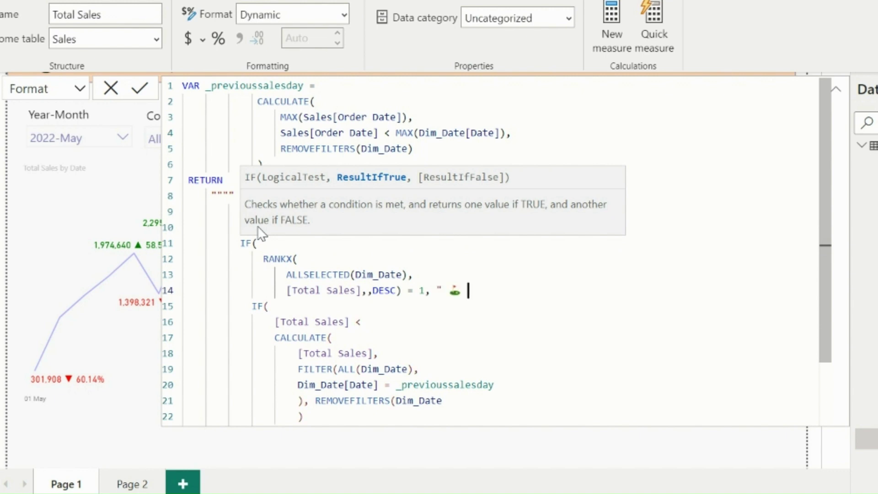
type(",")
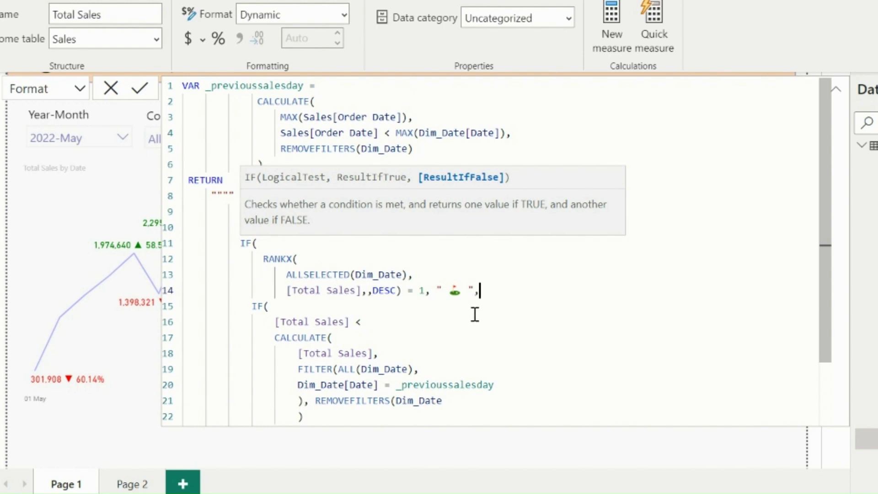
key("BackSpace")
key("BackSpace")
type("\" & ")
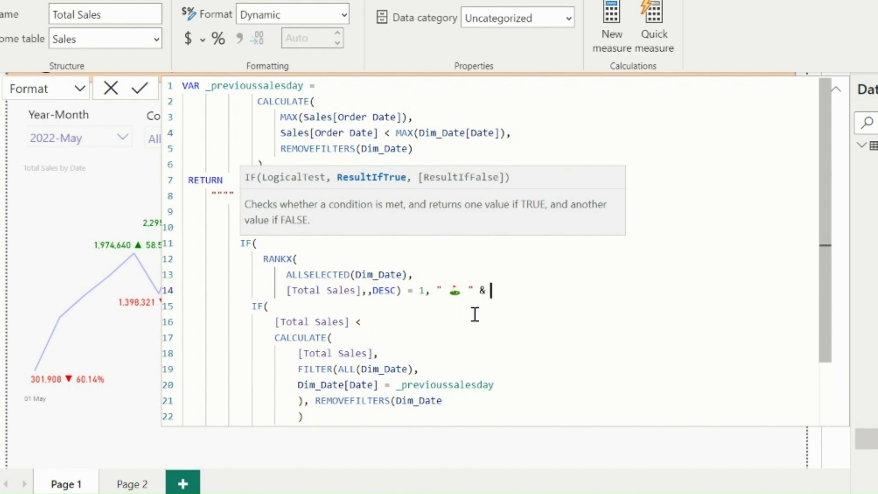
type("forma")
key("Tab")
type("marg")
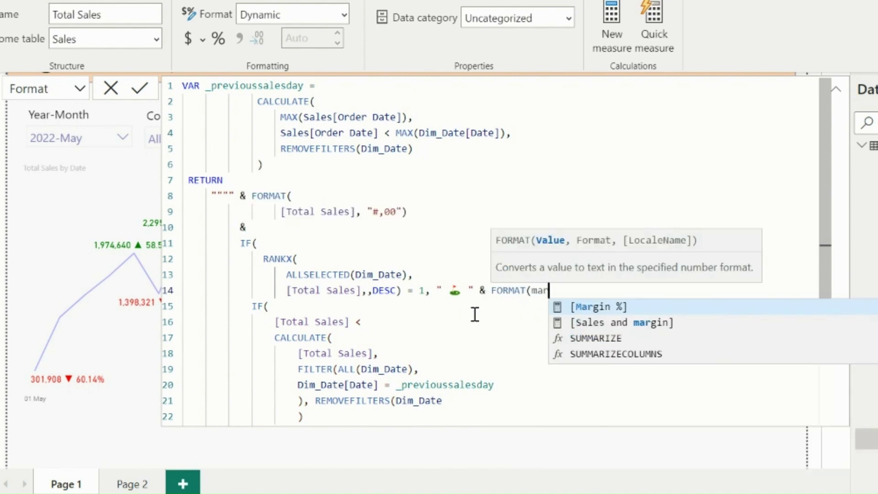
key("Tab")
type(", \"0.00")
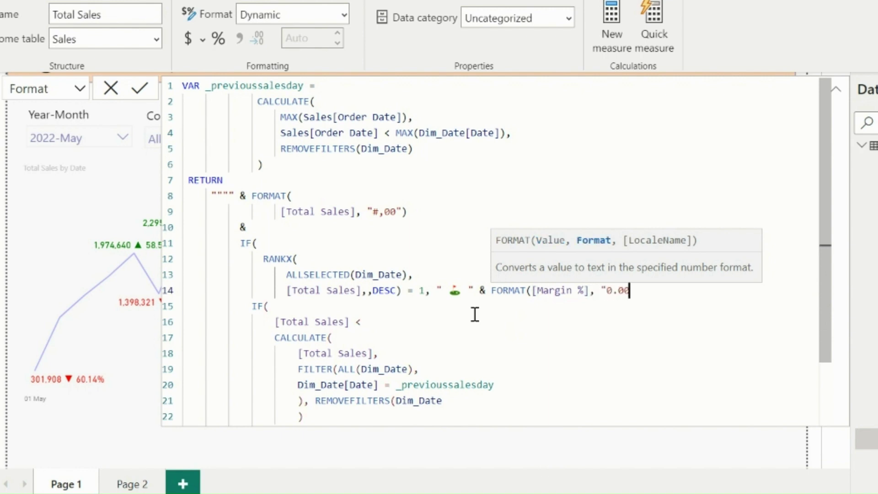
type("%\")")
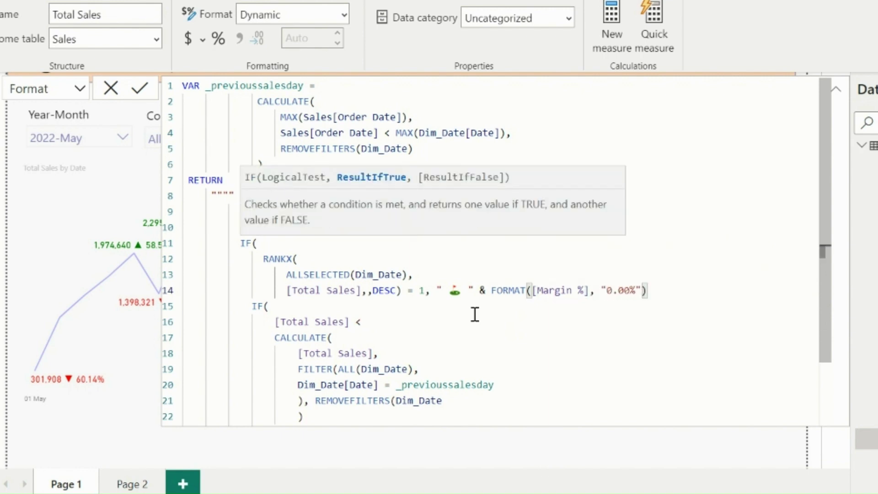
type(",")
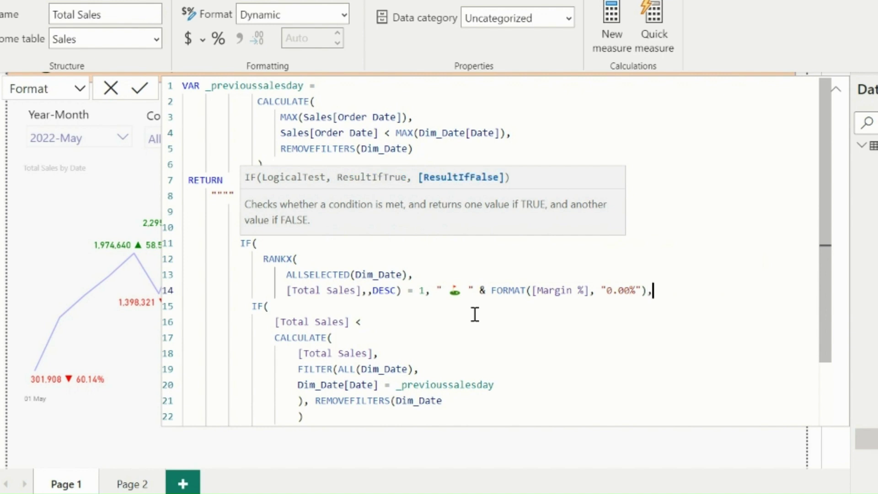
Commit the format formula and check the flag beside 59.66% on the 2,444,064 day.
left_click(147, 94)
left_click(837, 89)
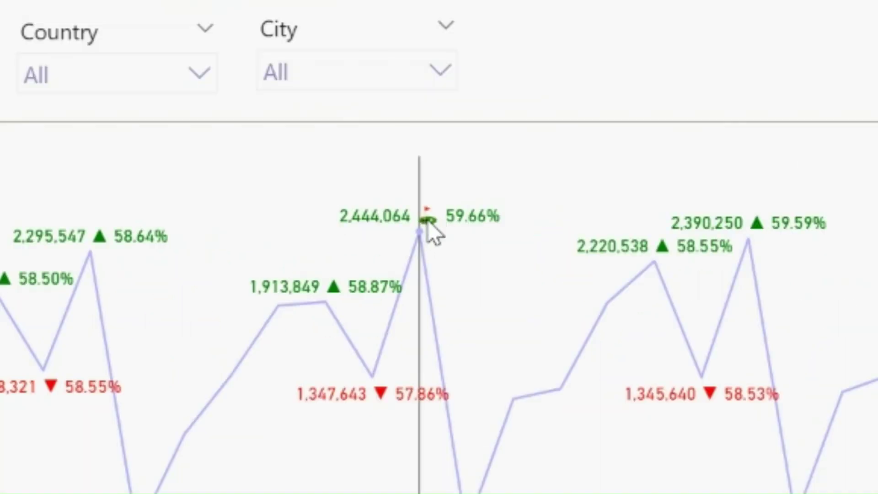
mouse_move(437, 222)
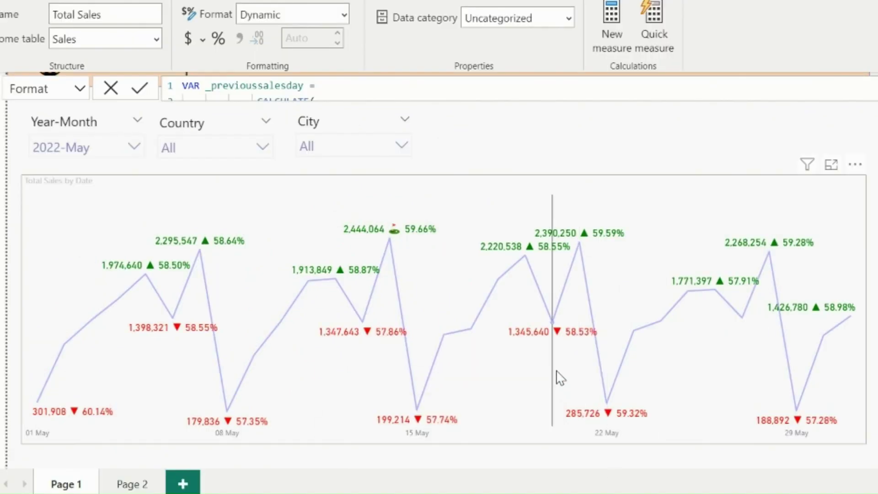
scroll(857, 165, "up", 1)
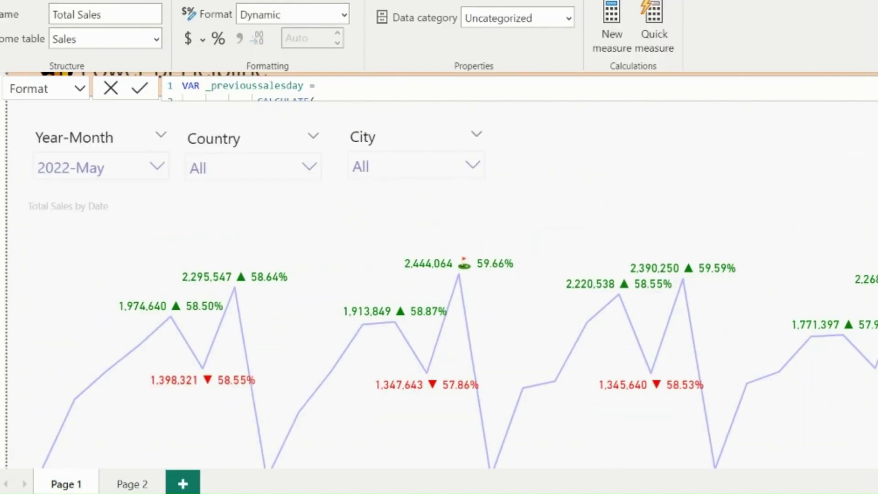
left_click(760, 161)
scroll(761, 160, "down", 3)
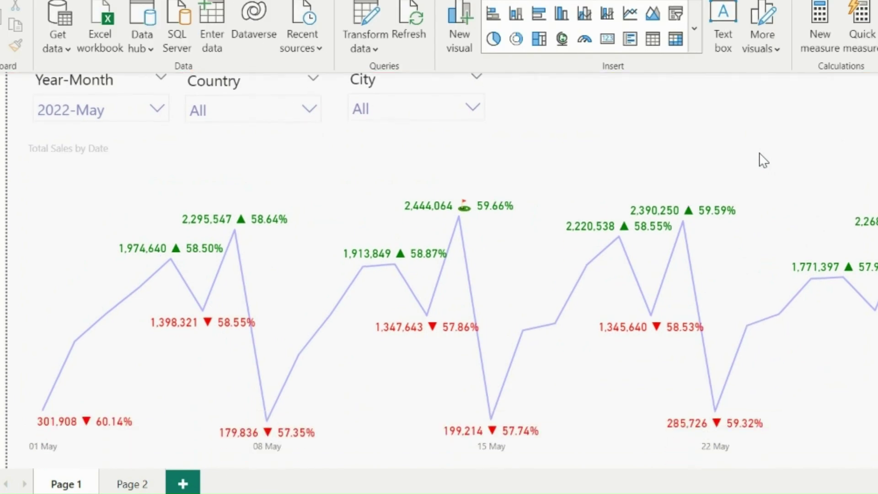
key("alt+w")
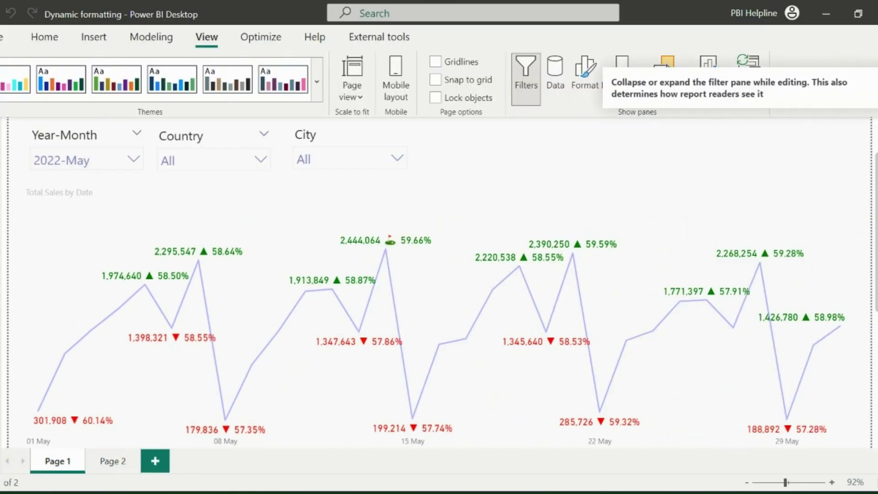
Show the Data pane listing Customer, Dim_Date, Product and Sales tables next to the chart.
left_click(663, 250)
left_click(868, 206)
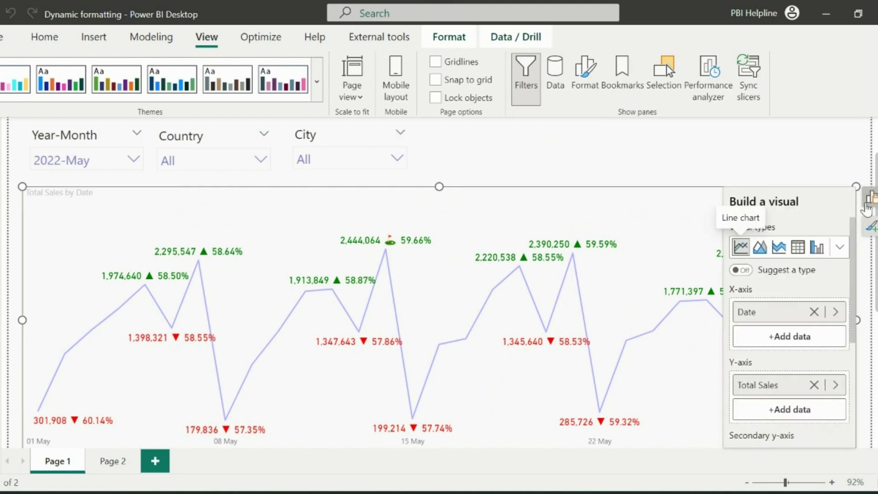
left_click(555, 91)
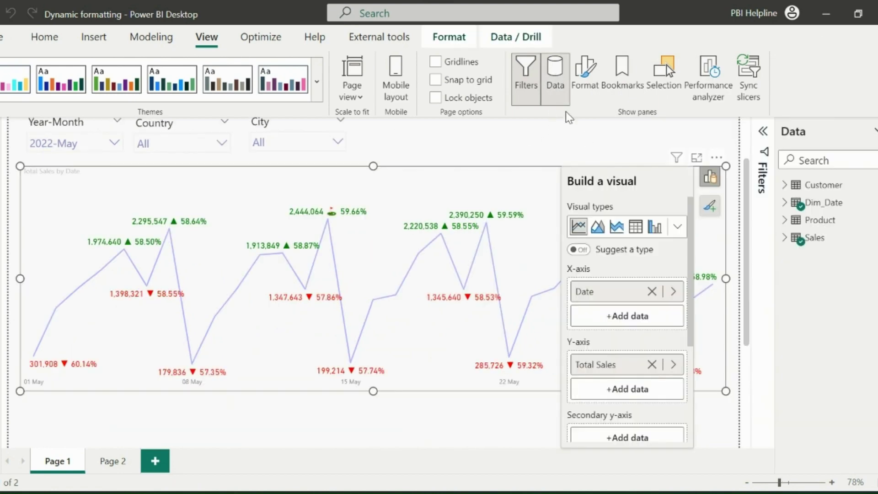
left_click(540, 145)
scroll(533, 183, "up", 1)
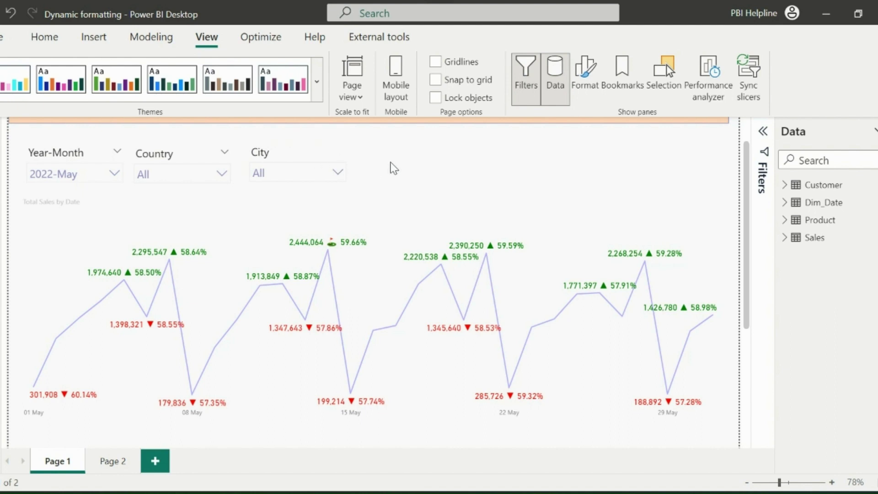
Filter the City slicer to Ada, then clear it back to all cities.
left_click(325, 173)
type("ada")
left_click(279, 207)
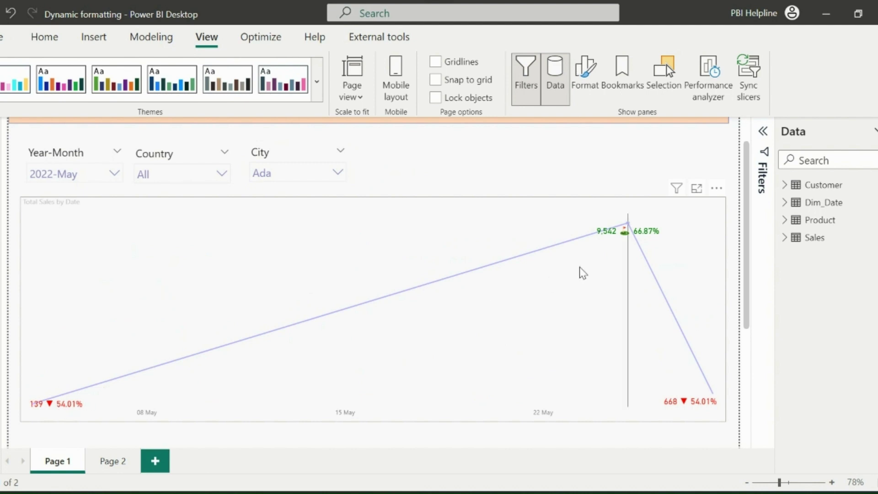
mouse_move(655, 355)
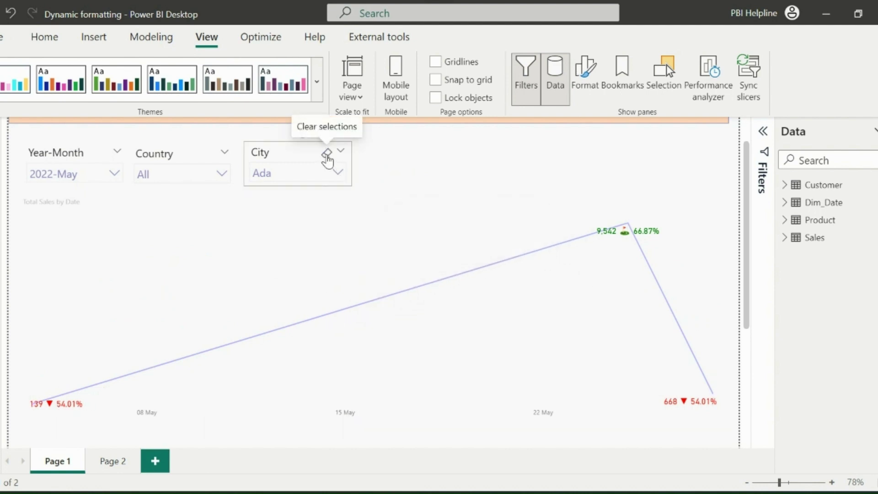
left_click(327, 155)
left_click(441, 161)
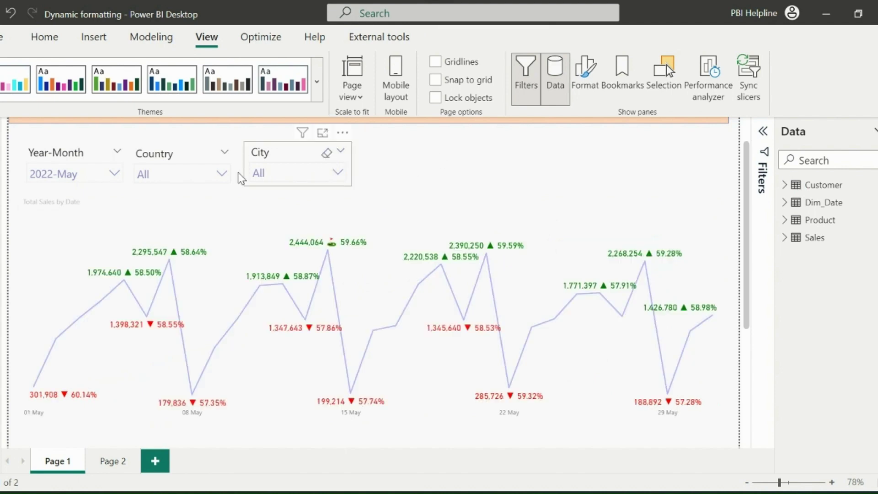
Set the Country slicer to Canada and the Year-Month slicer to 2022-August.
left_click(185, 176)
left_click(171, 213)
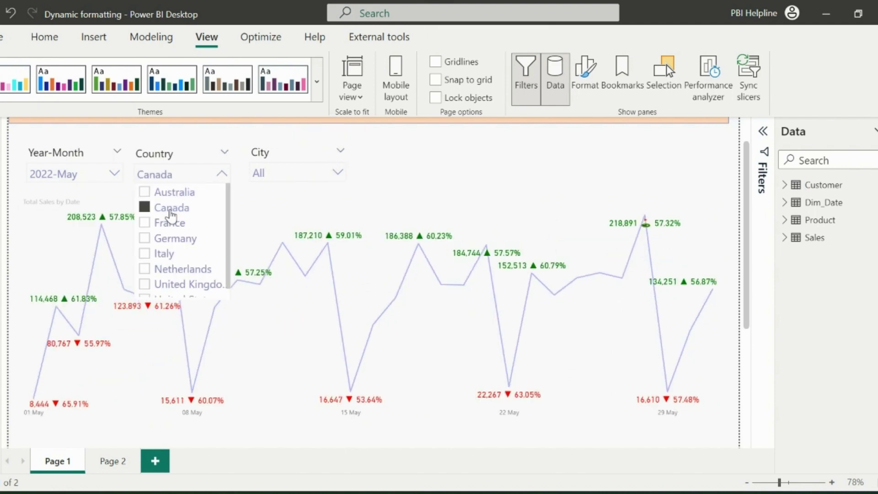
left_click(366, 163)
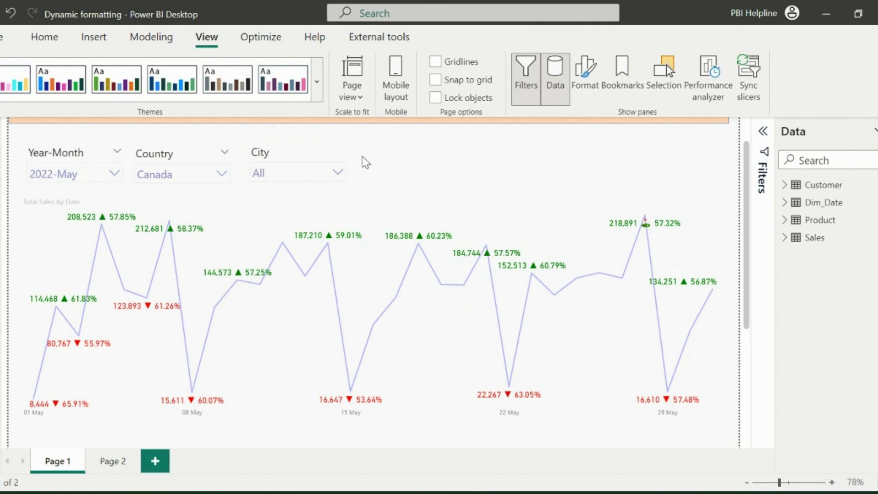
left_click(106, 178)
left_click(82, 208)
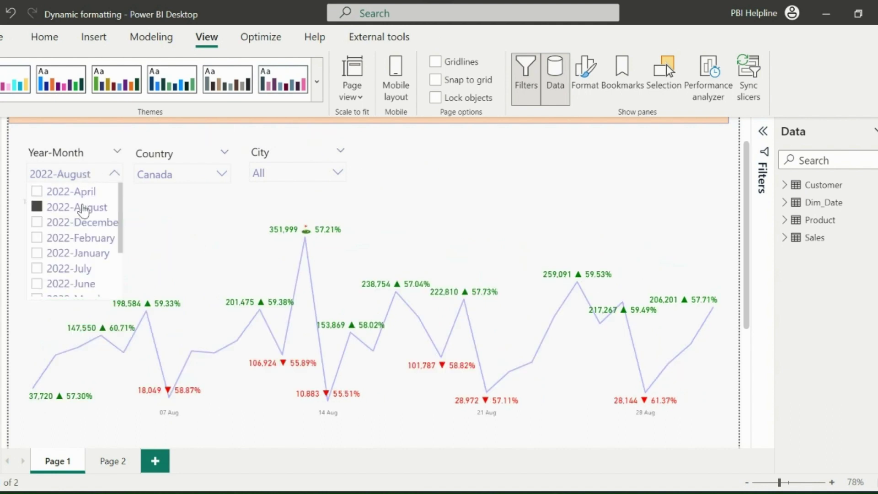
left_click(398, 154)
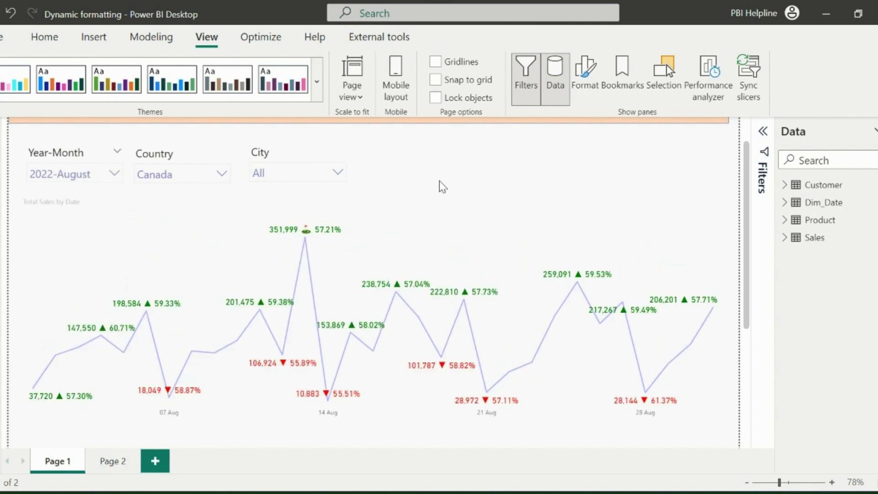